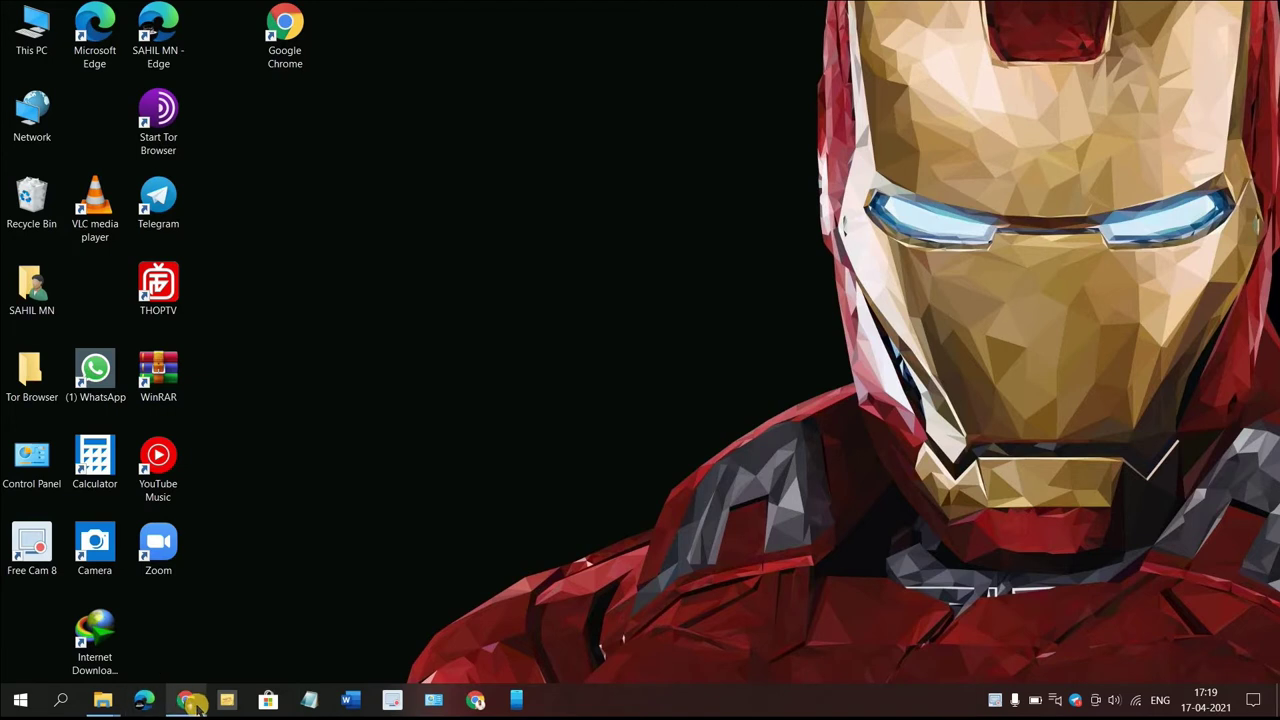
Open Google Chrome and start a maximized incognito window
mouse_move(196, 707)
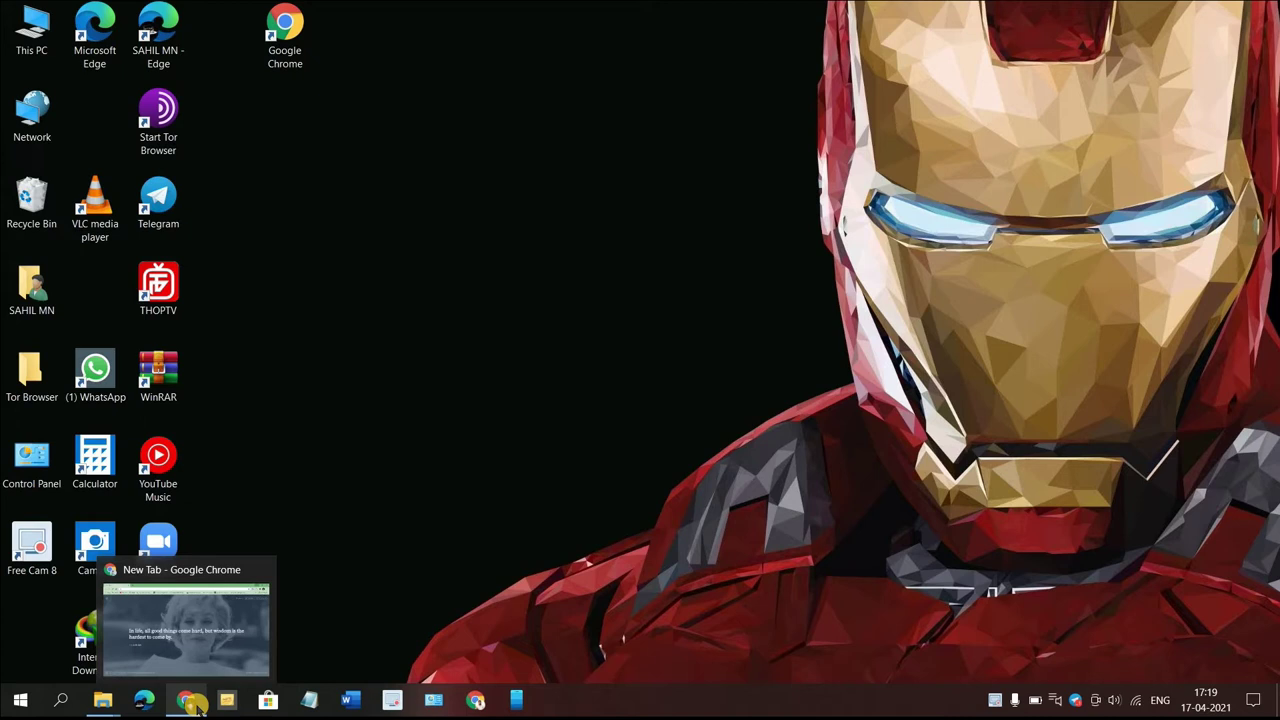
left_click(190, 700)
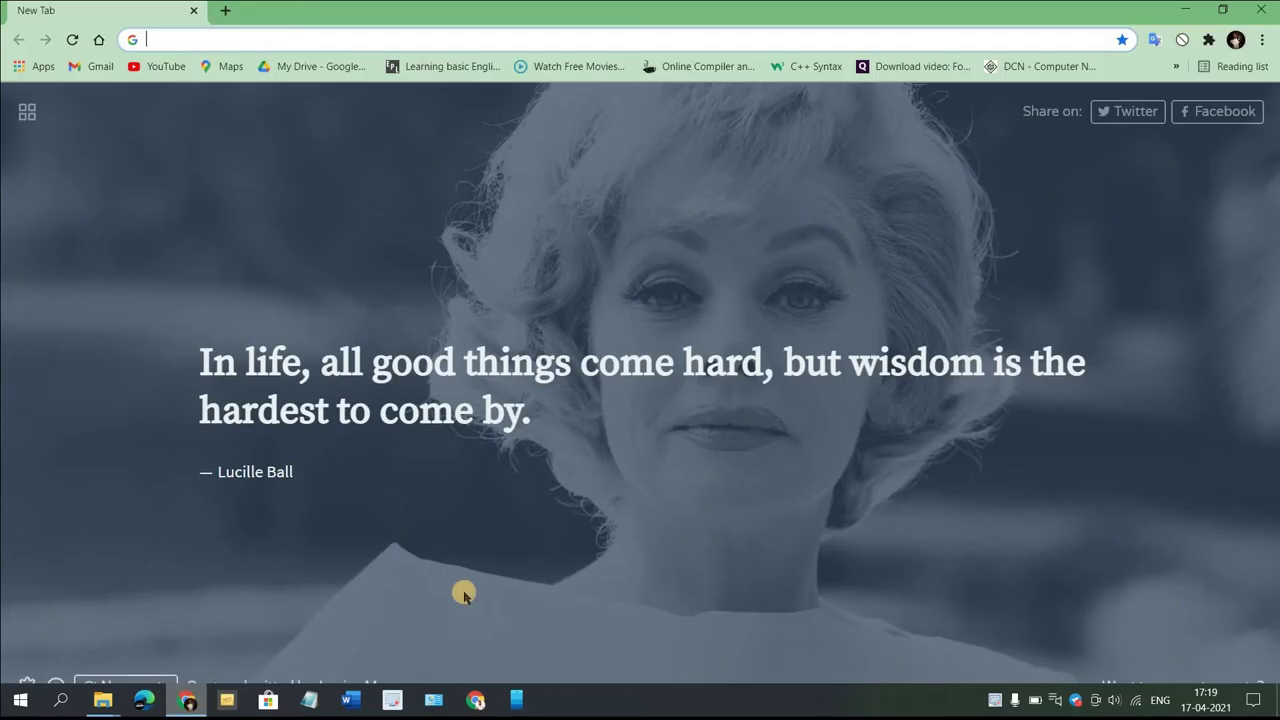
left_click(1259, 46)
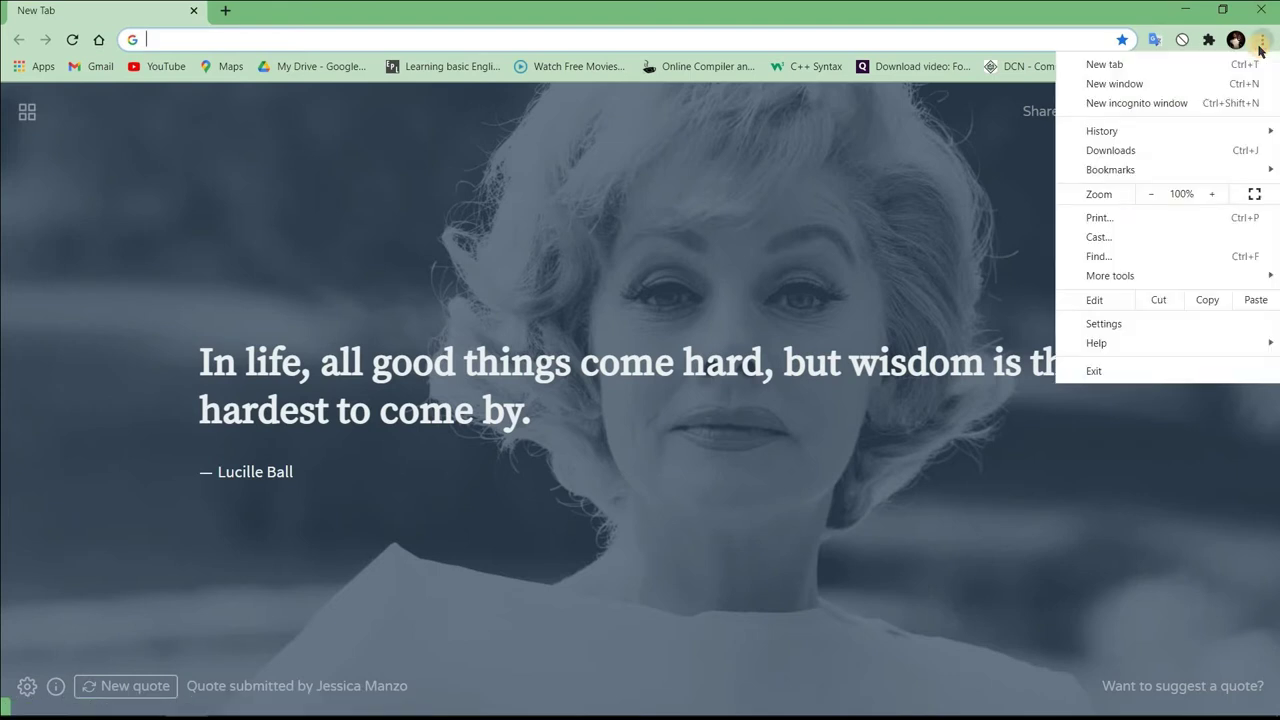
left_click(1141, 104)
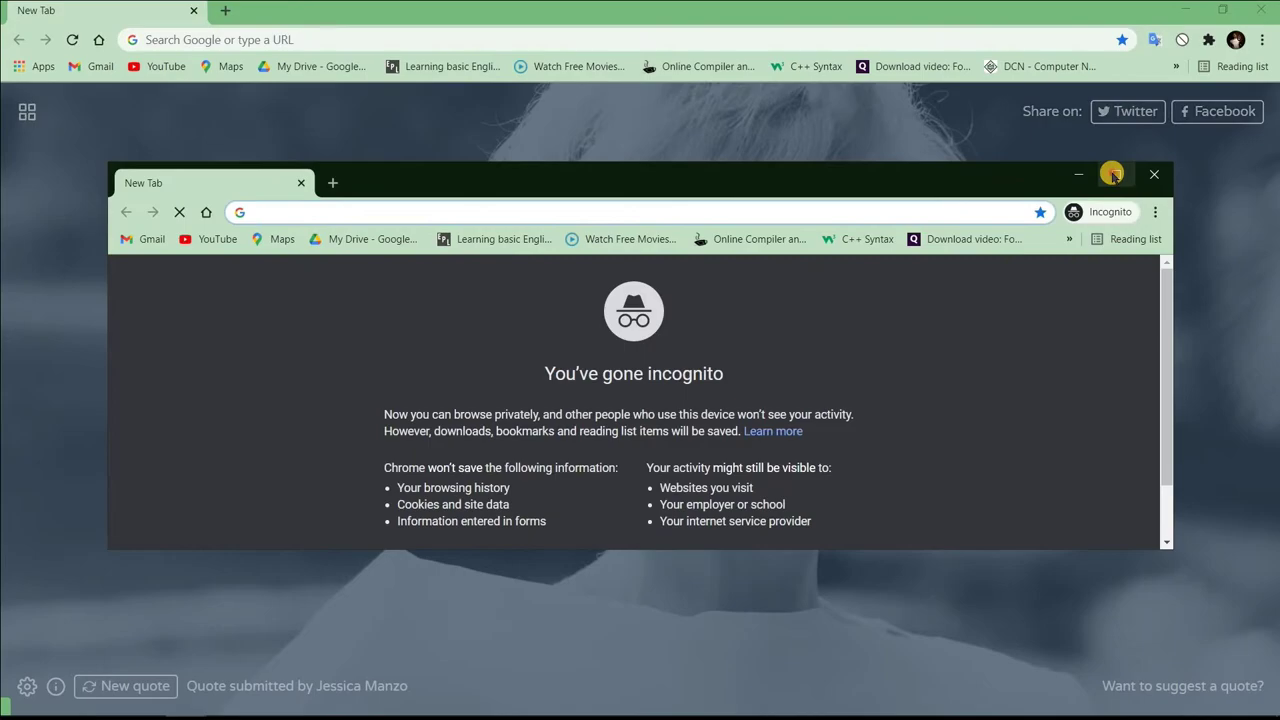
left_click(1113, 176)
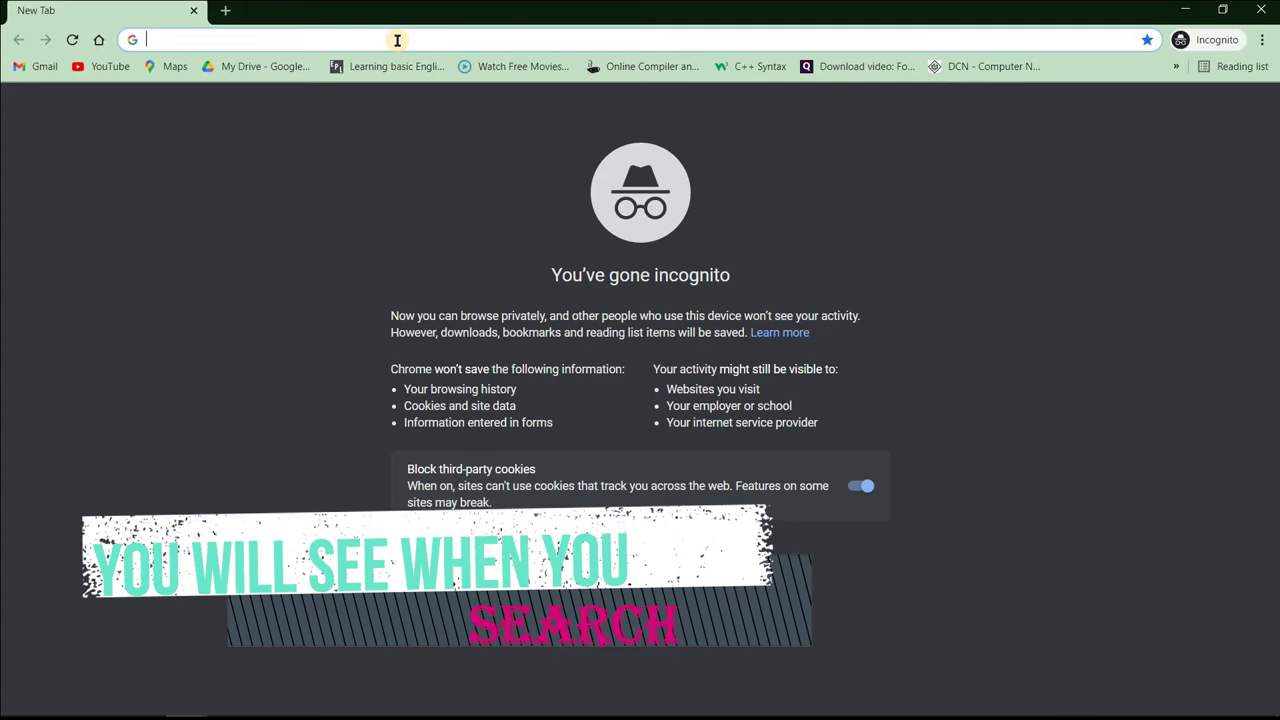
Search Google for "blogger" in the incognito window and open the Blogger.com result
type("blogg")
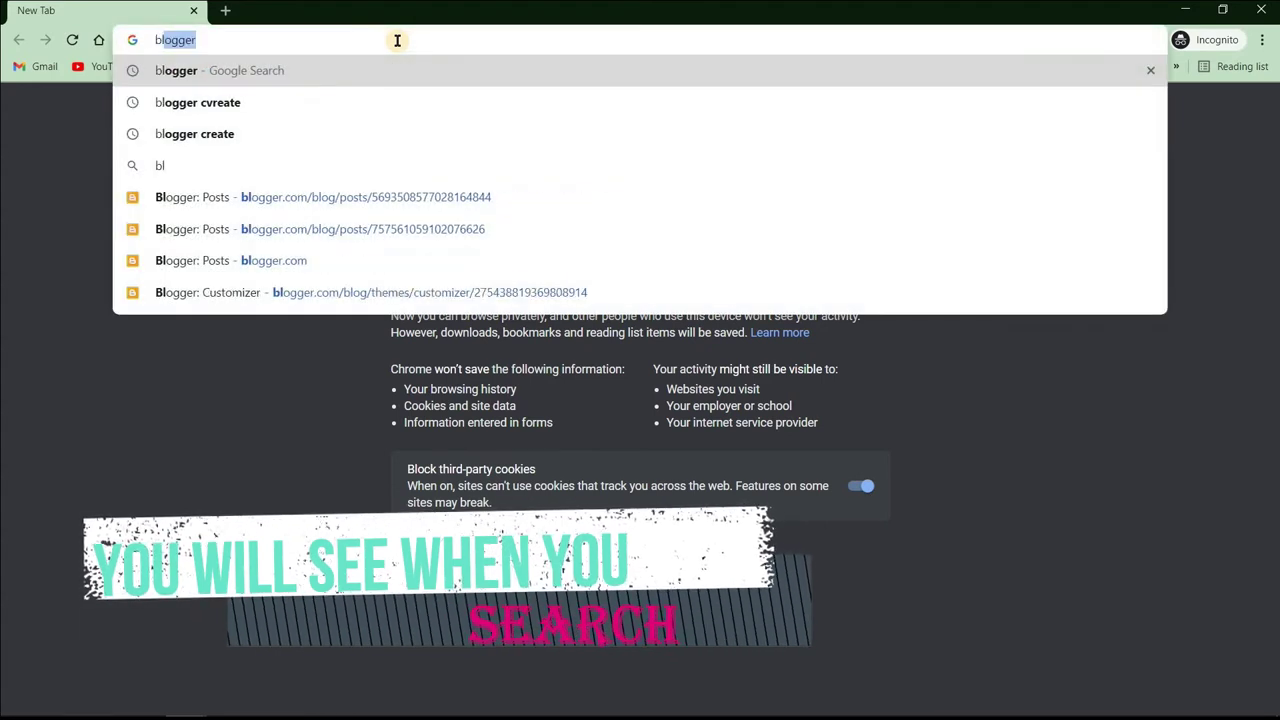
type("er")
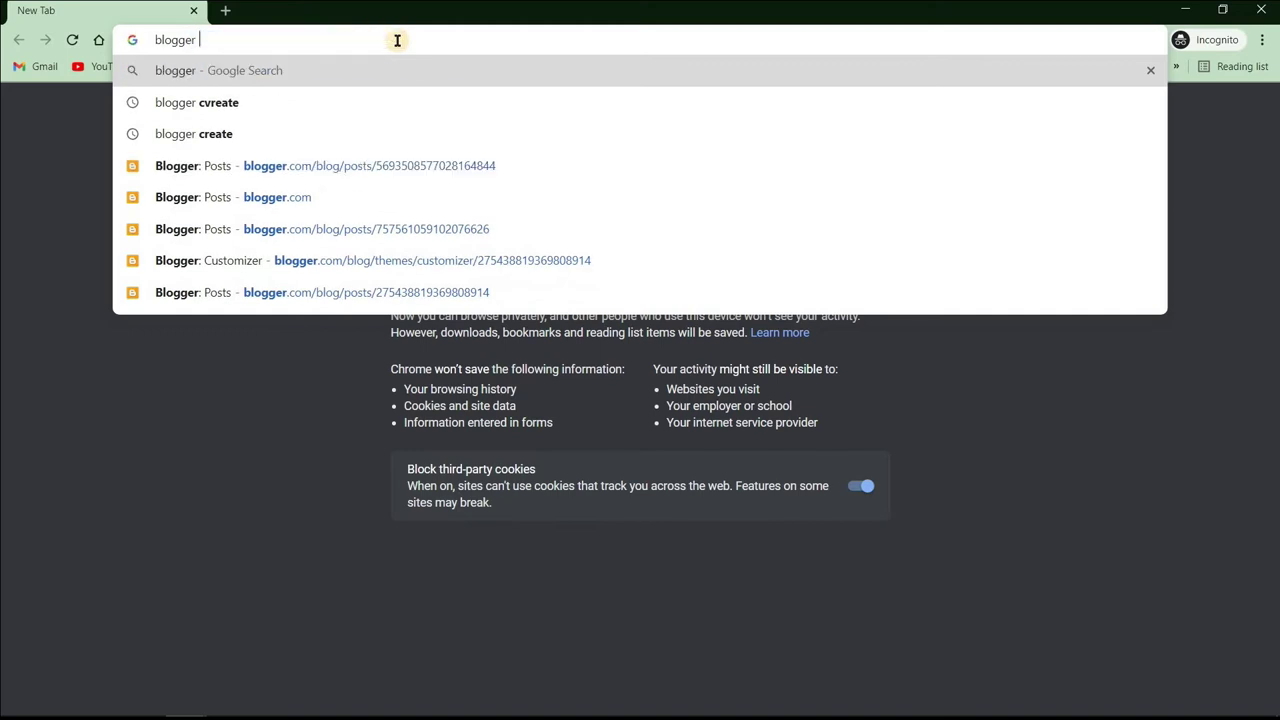
key("Return")
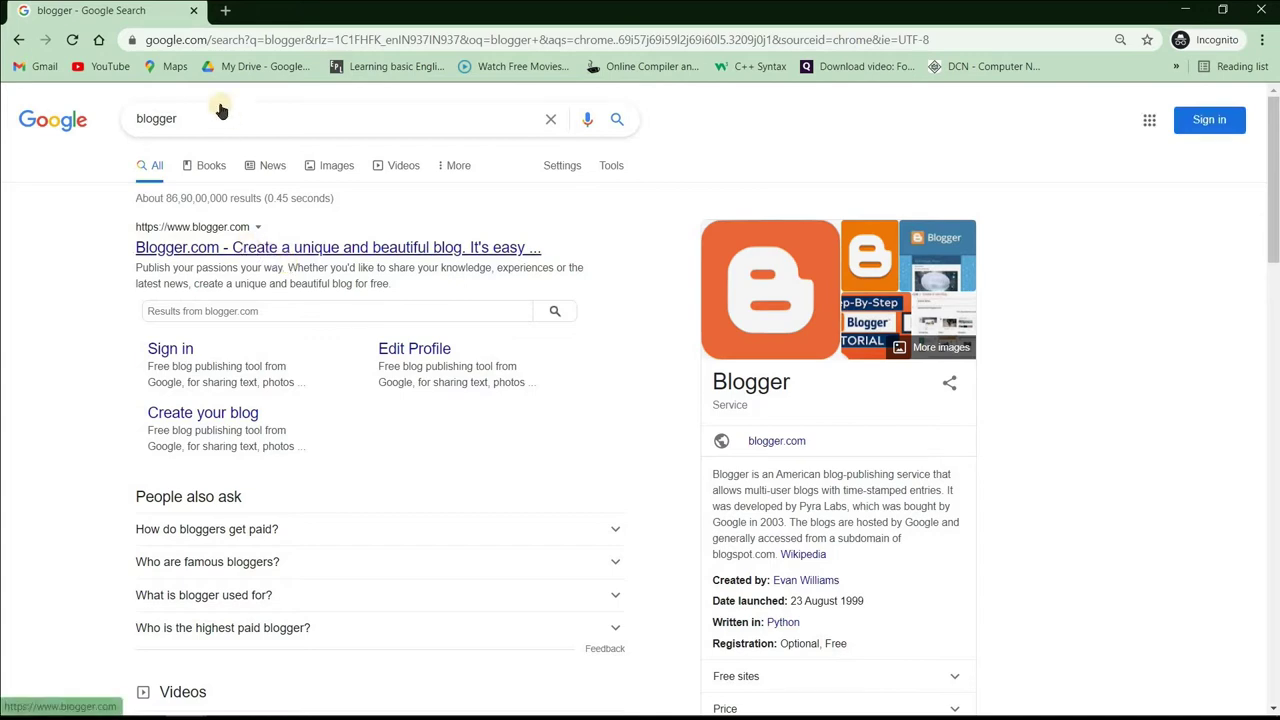
left_click(181, 254)
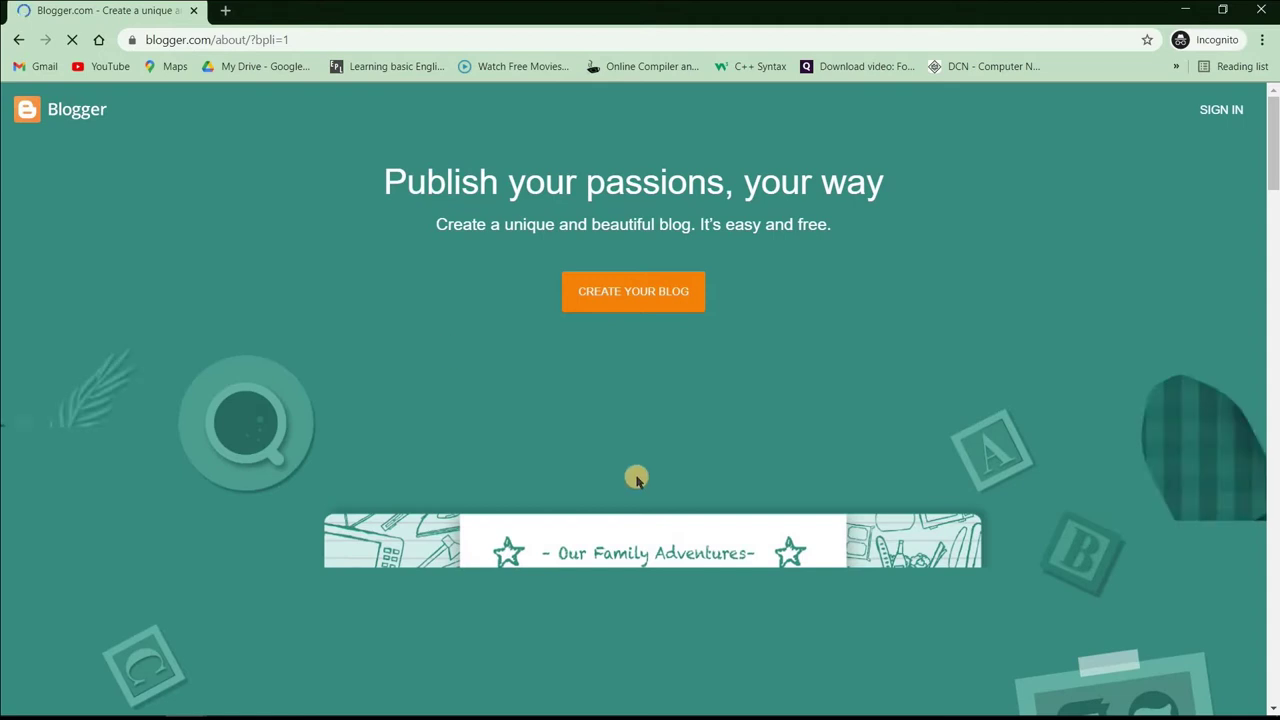
Look over the Blogger landing page and start creating a blog to reach the Google sign-in form
scroll(637, 480, "down", 1)
scroll(637, 480, "down", 15)
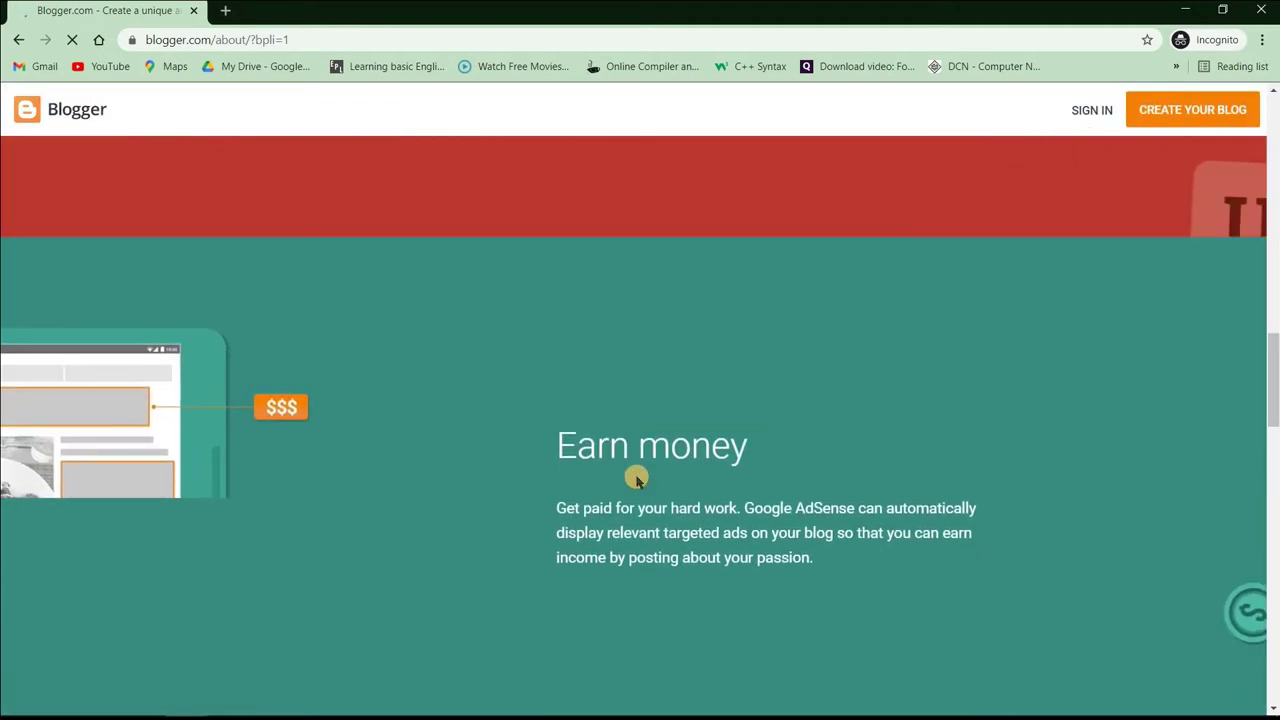
scroll(637, 480, "up", 9)
scroll(637, 480, "up", 6)
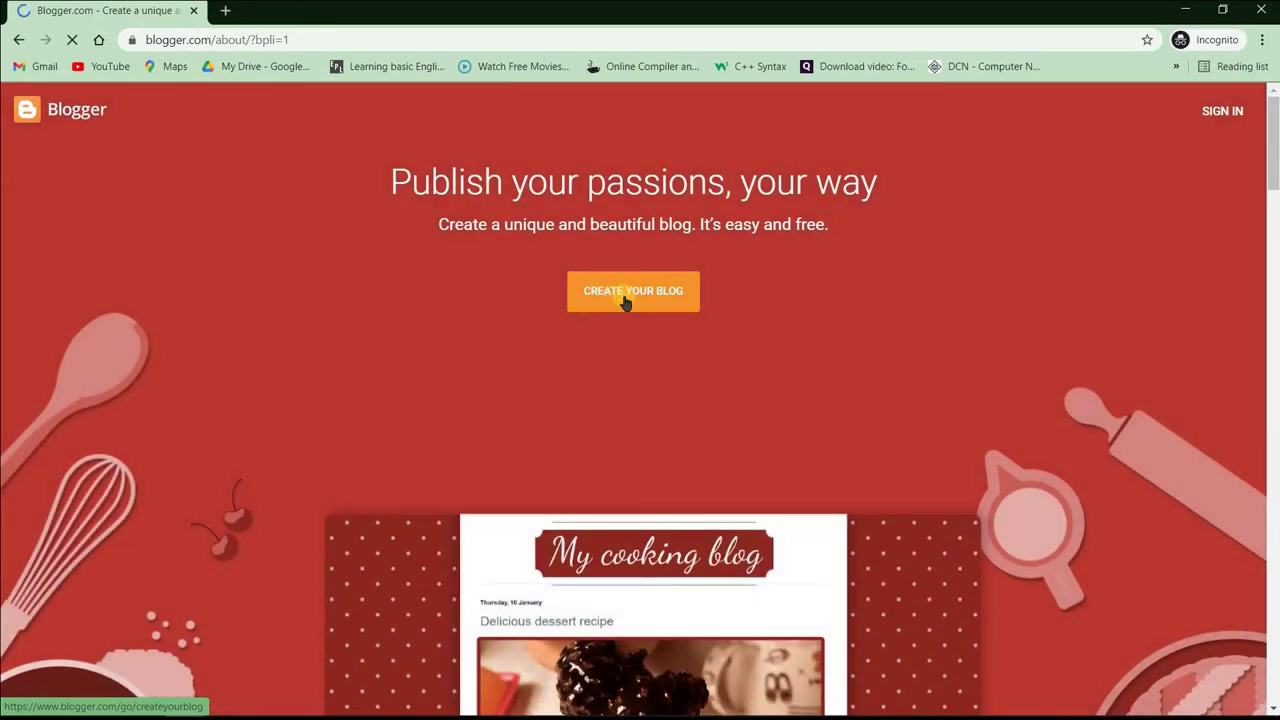
left_click(623, 299)
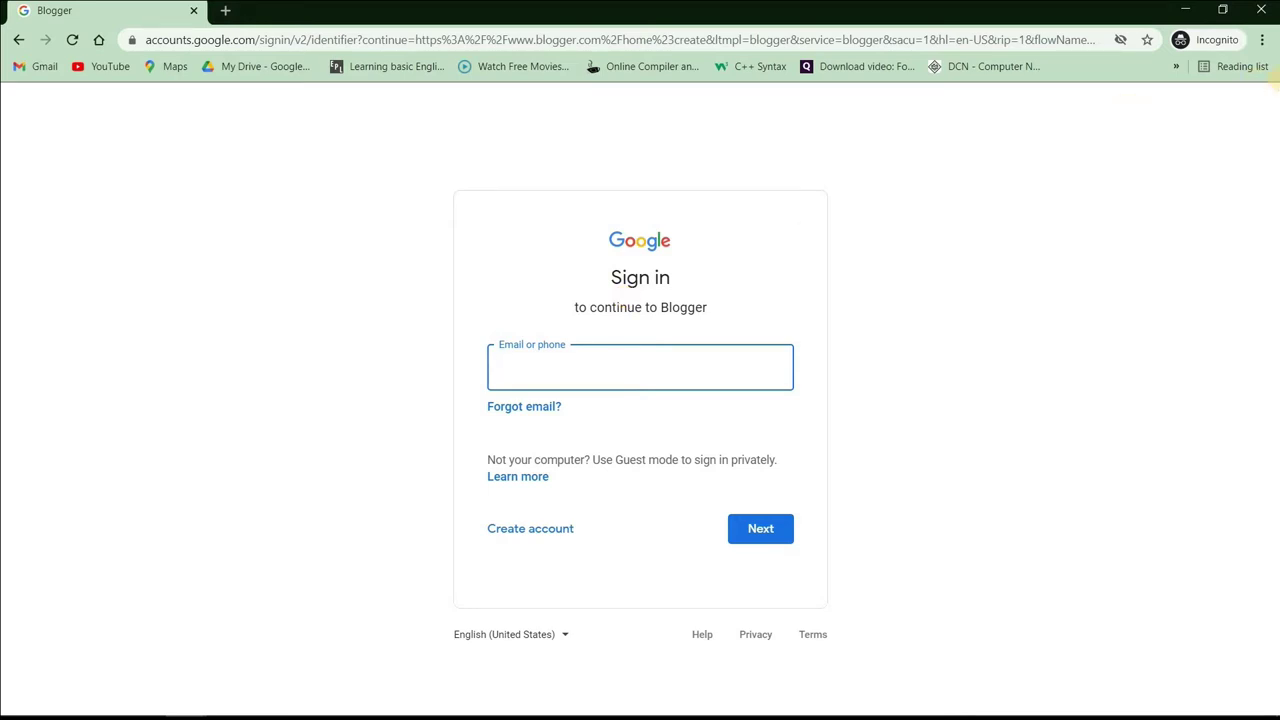
Return to the regular Chrome window, search Google for "blogger" and open the Blogger.com result
left_click(1185, 10)
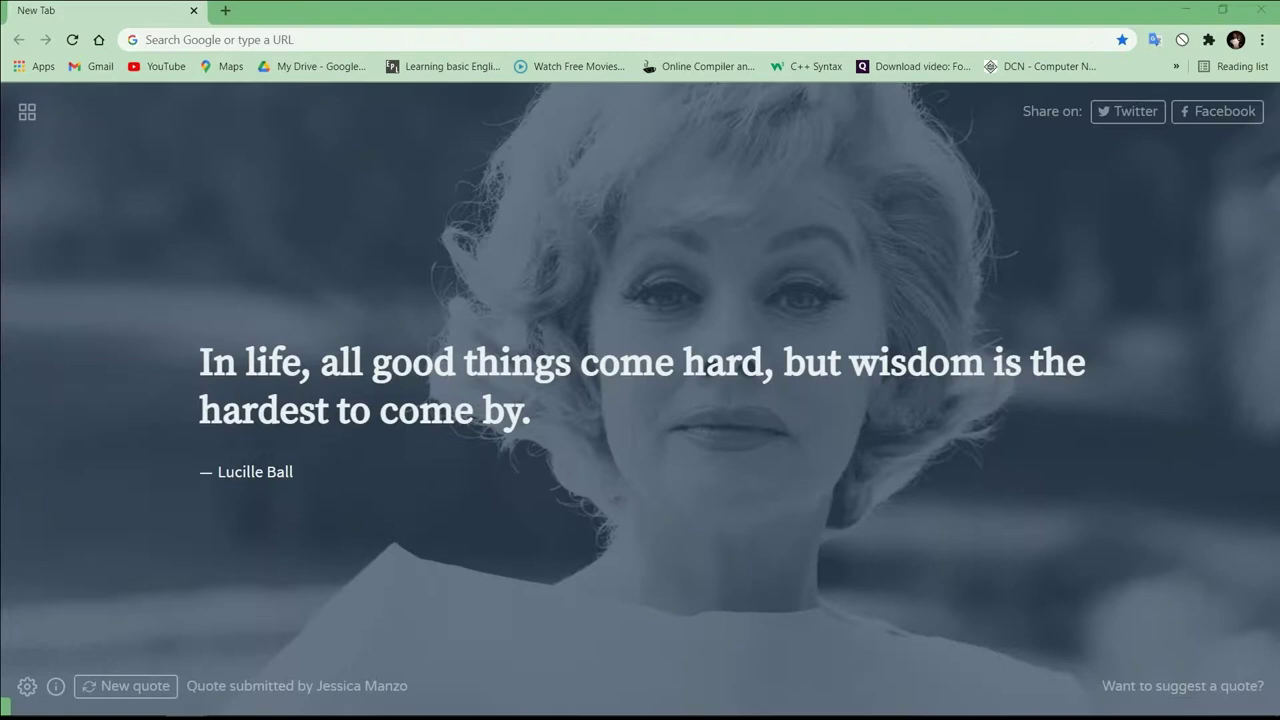
left_click(157, 41)
type("blogger")
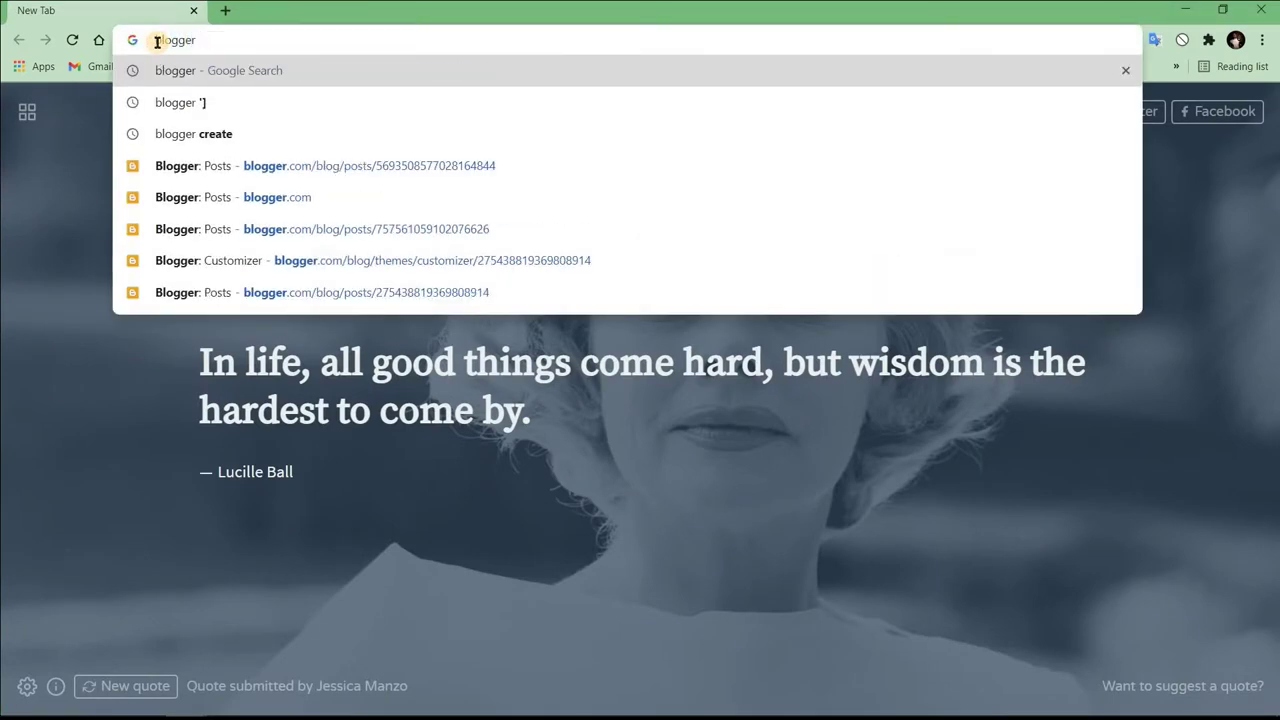
key("Return")
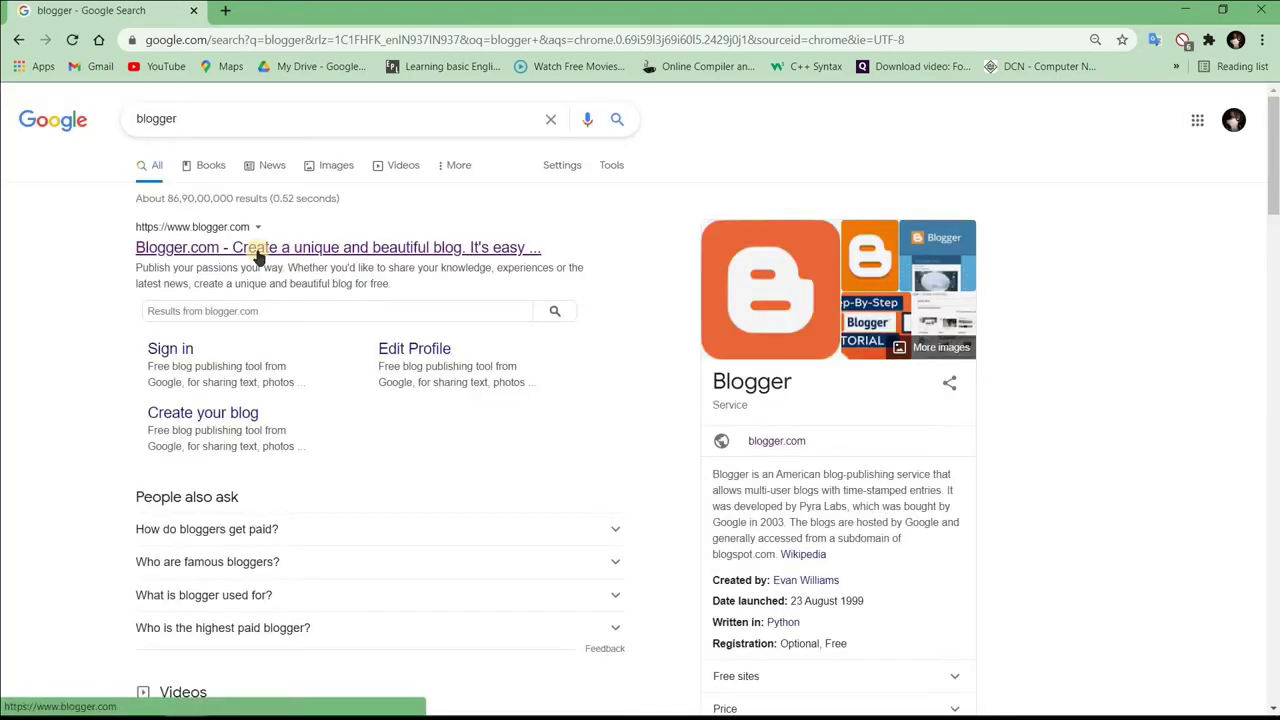
left_click(258, 250)
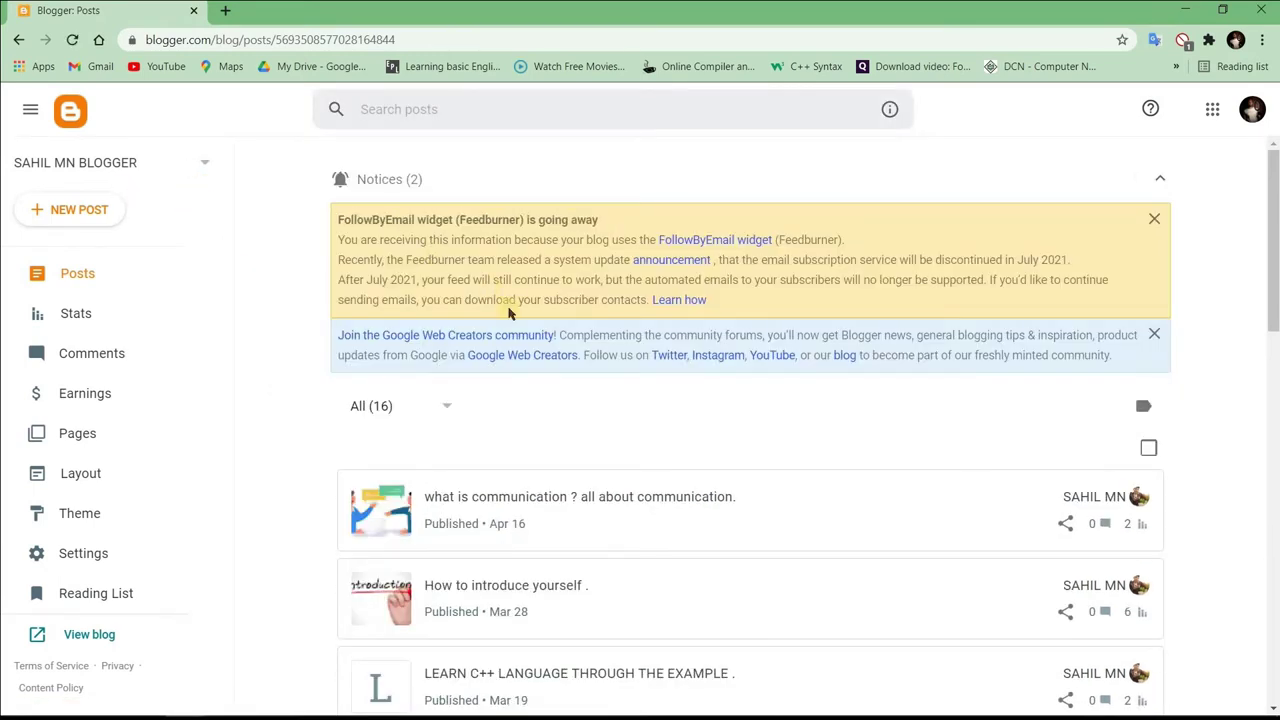
Start a new blog and title it with the owner's first name in capitals
scroll(586, 497, "down", 12)
scroll(588, 500, "up", 12)
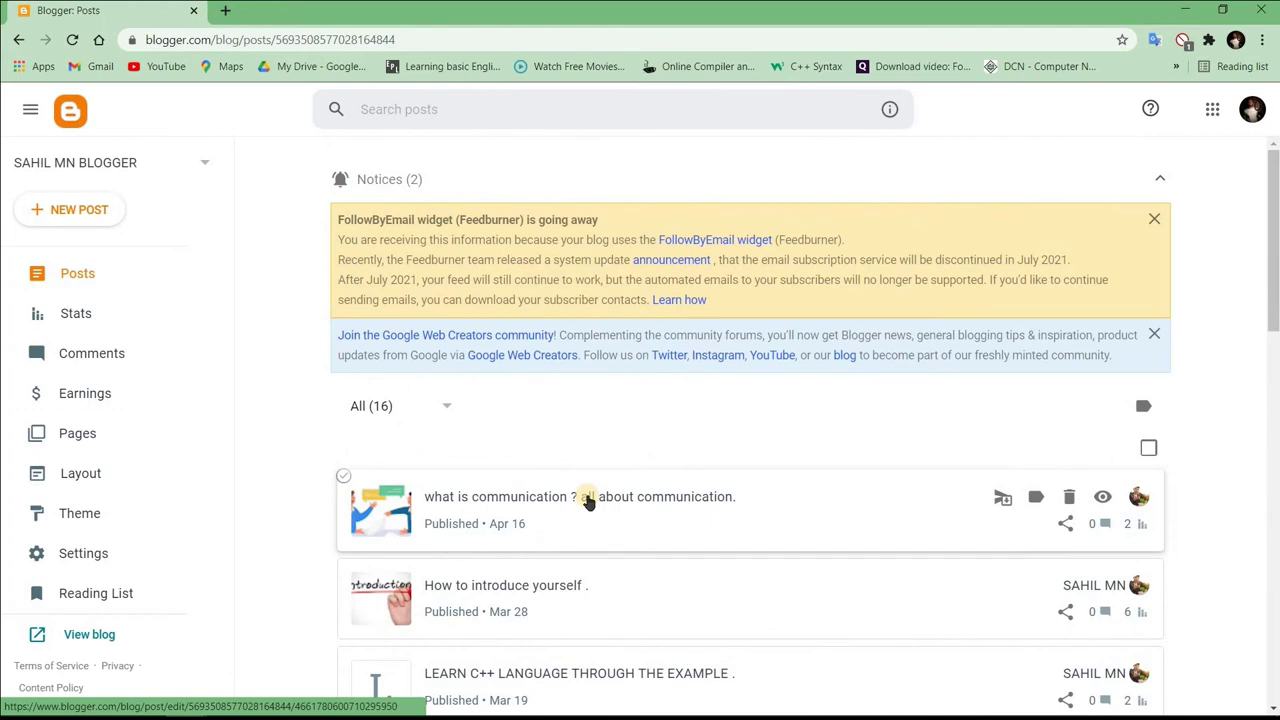
left_click(105, 165)
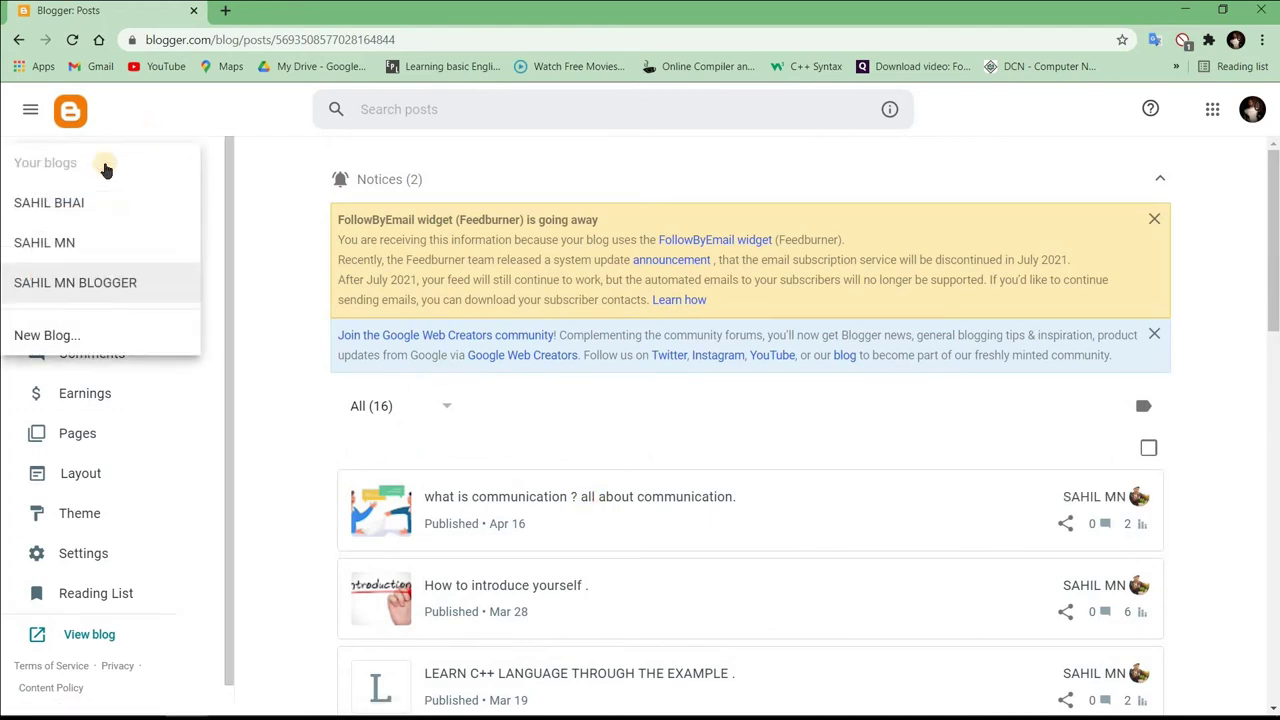
left_click(42, 340)
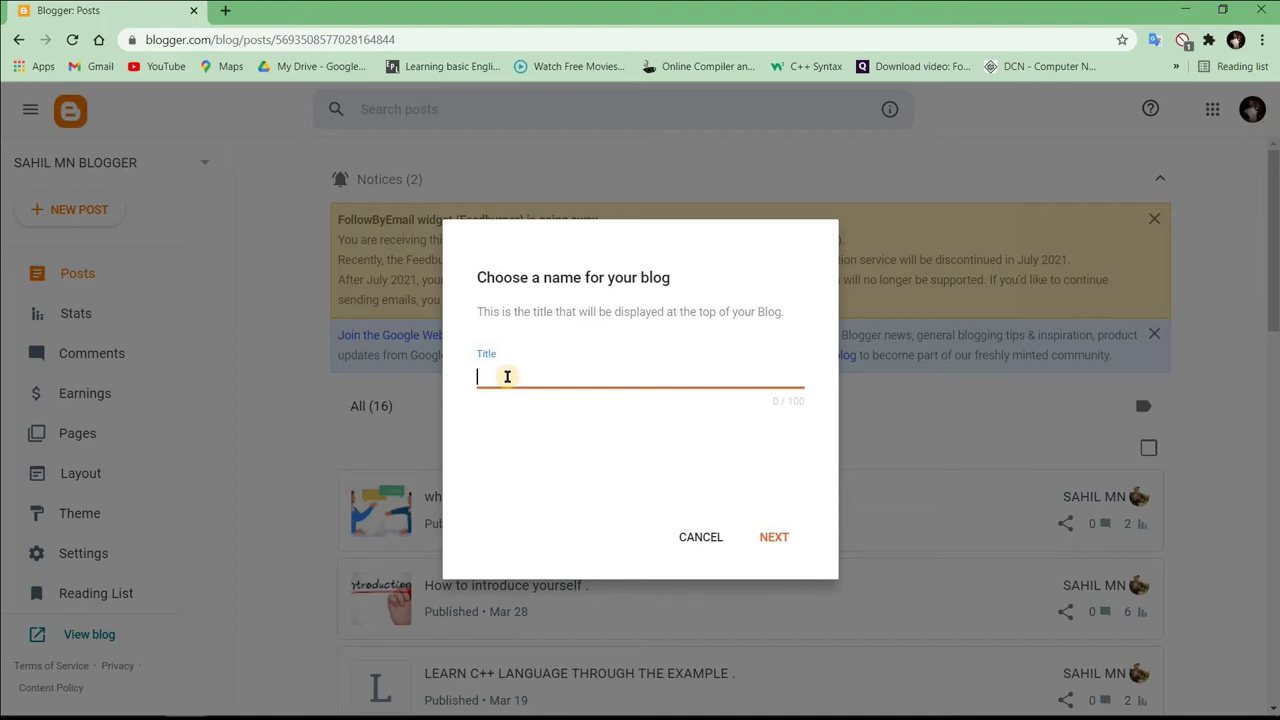
type("sahil")
key("BackSpace")
key("BackSpace")
key("BackSpace")
key("BackSpace")
key("BackSpace")
type("SAHIL")
left_click(776, 539)
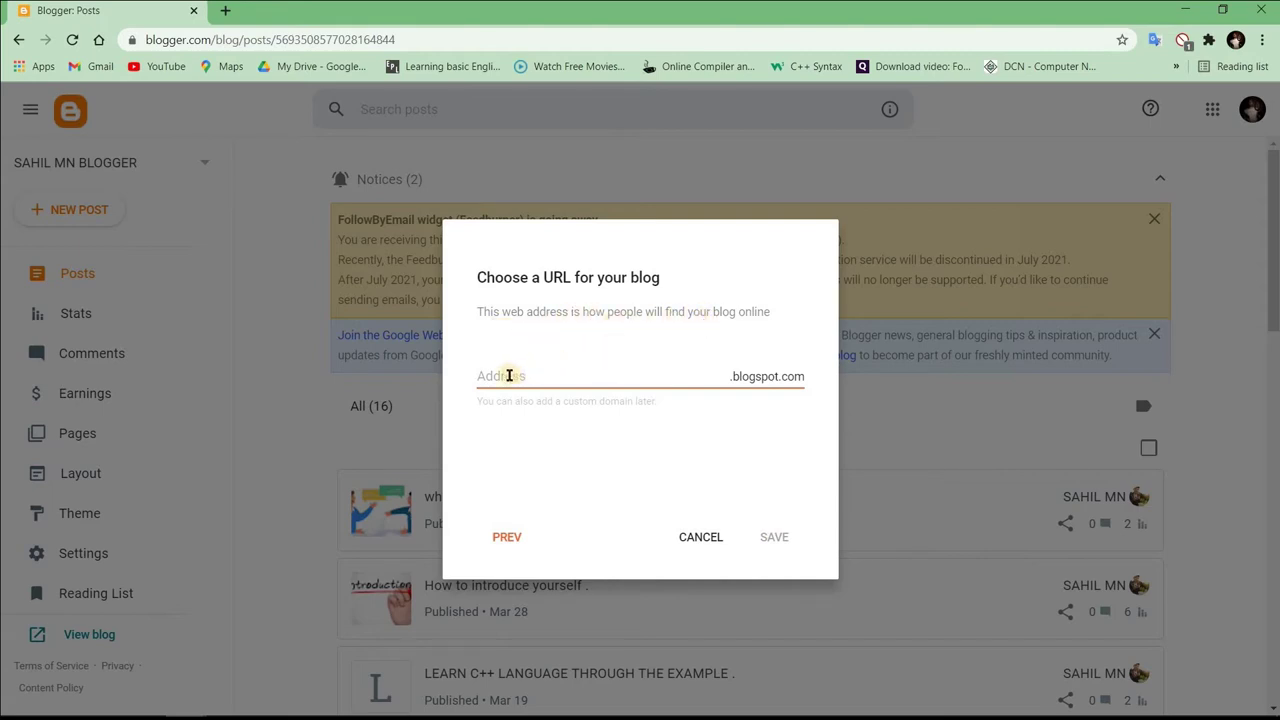
Set the blog's blogspot.com address to the owner's name followed by 123, without spaces, and save the blog
left_click(505, 375)
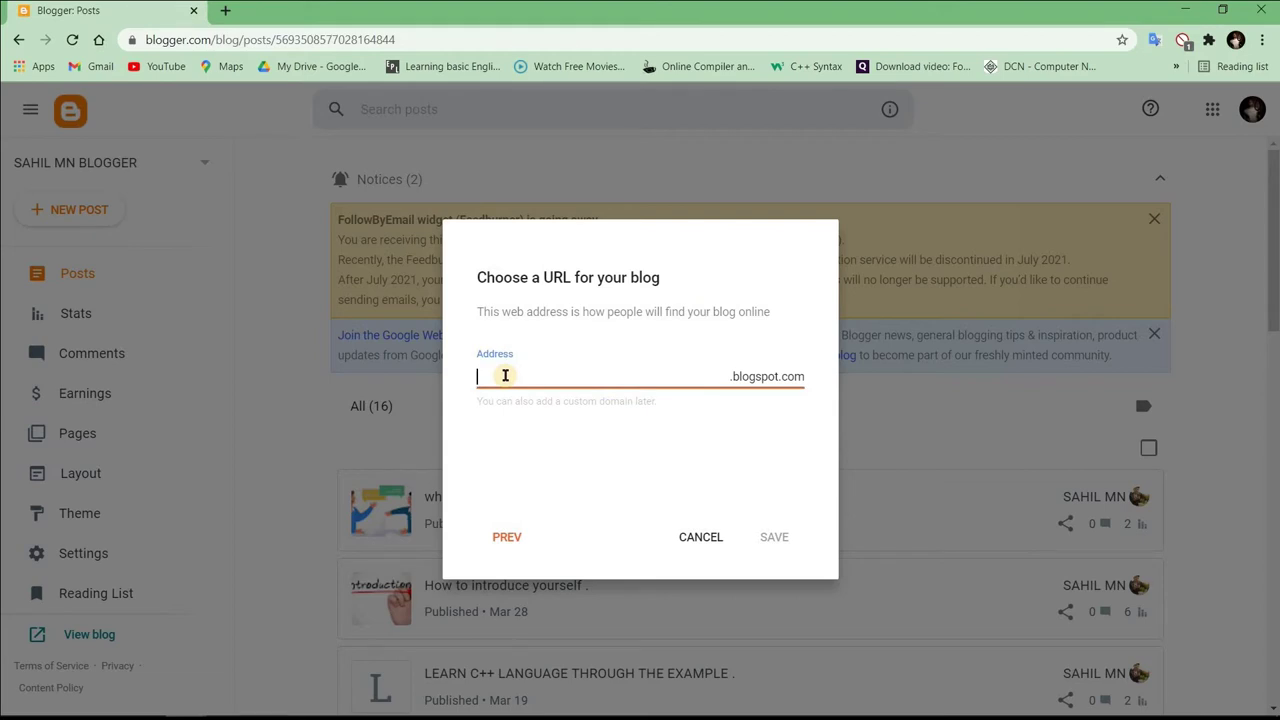
type("SAHIL MN")
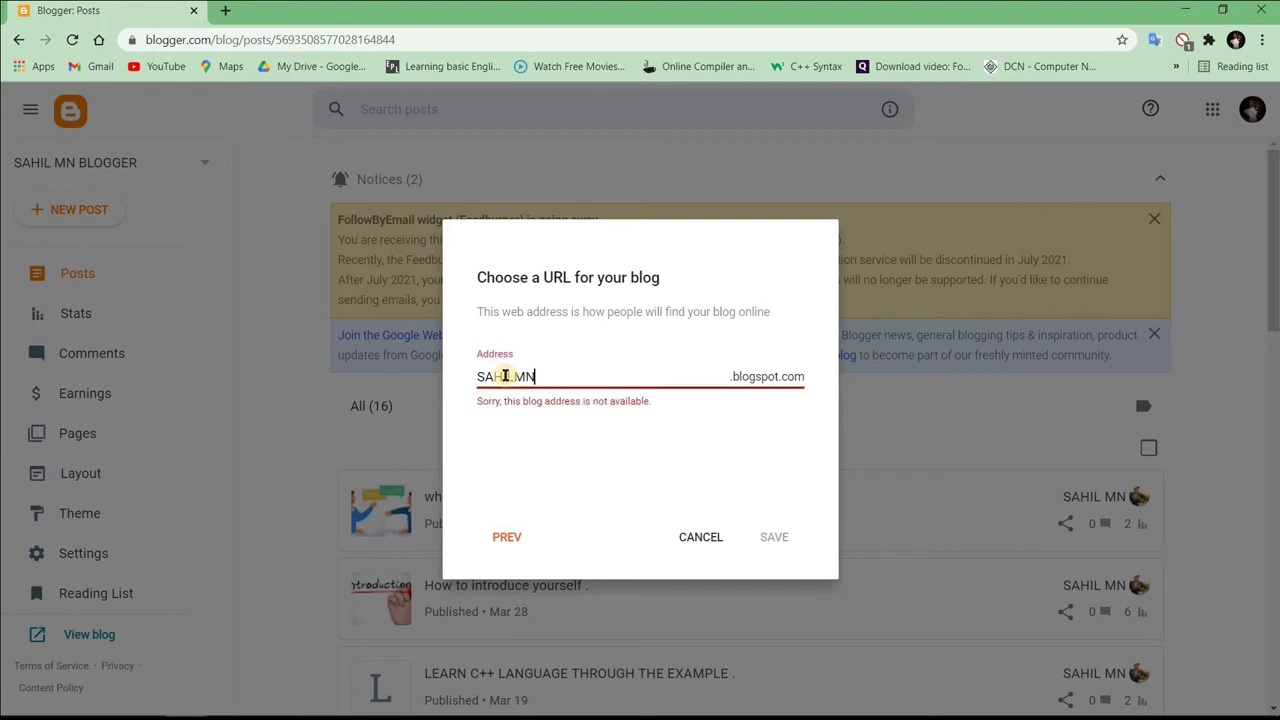
type("123")
left_click(505, 376)
key("Delete")
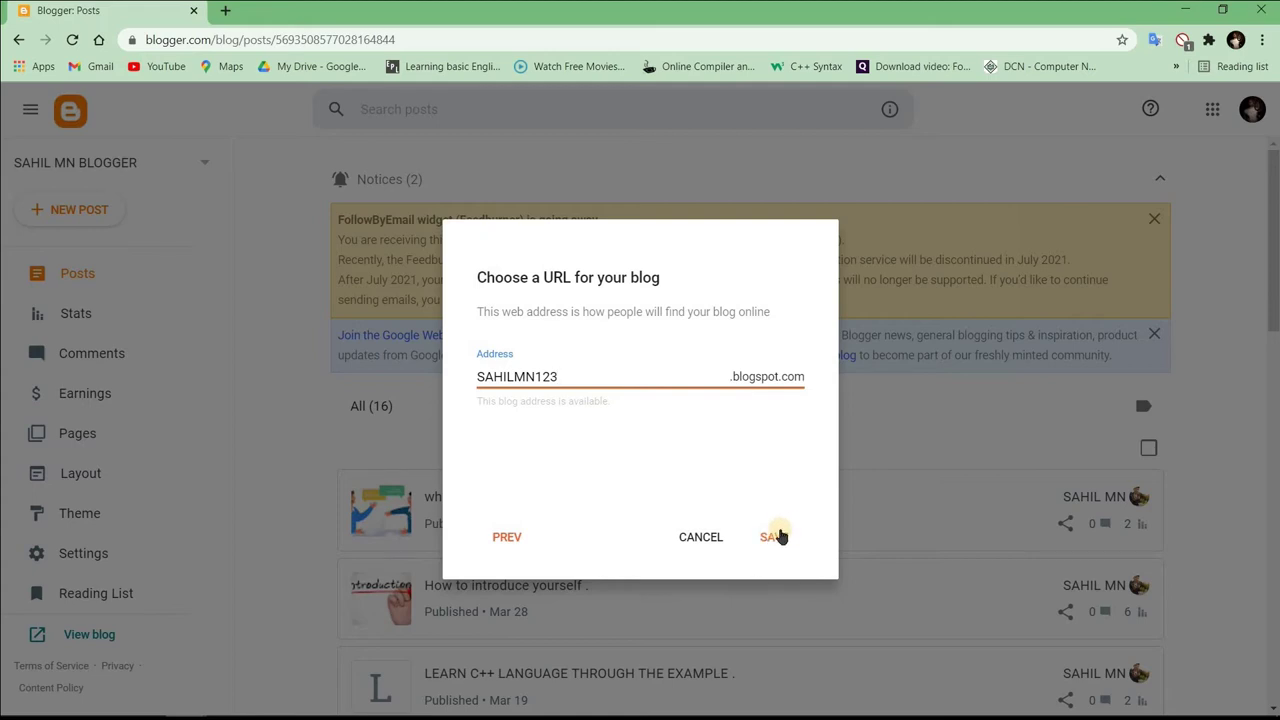
left_click(778, 537)
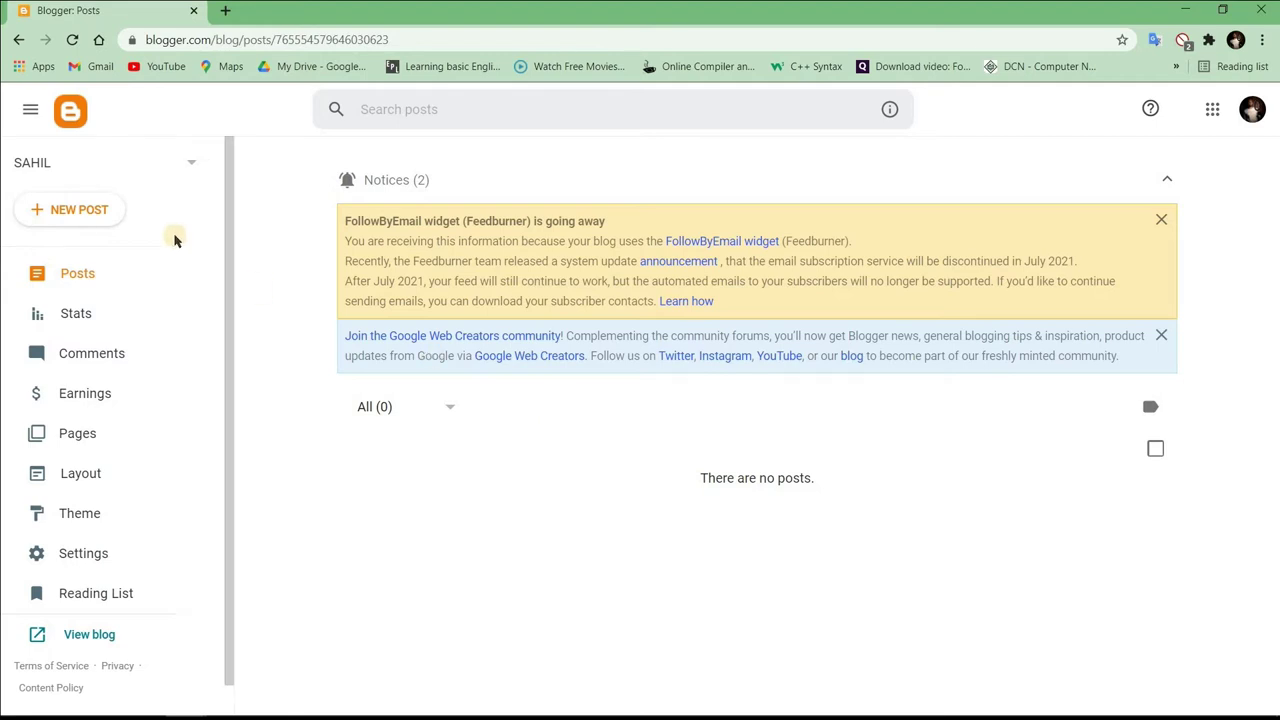
Create a new post in the new blog and title it "THIS IS MY FIRST BLOG"
left_click(60, 217)
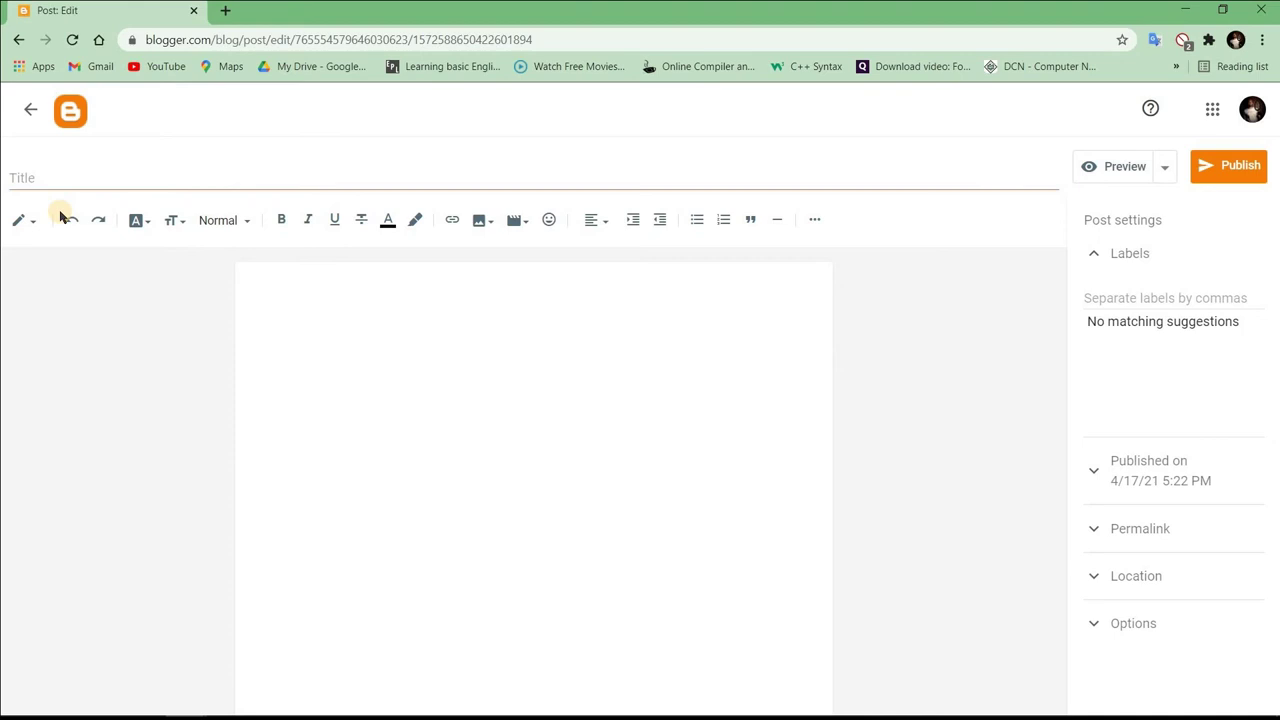
left_click(38, 178)
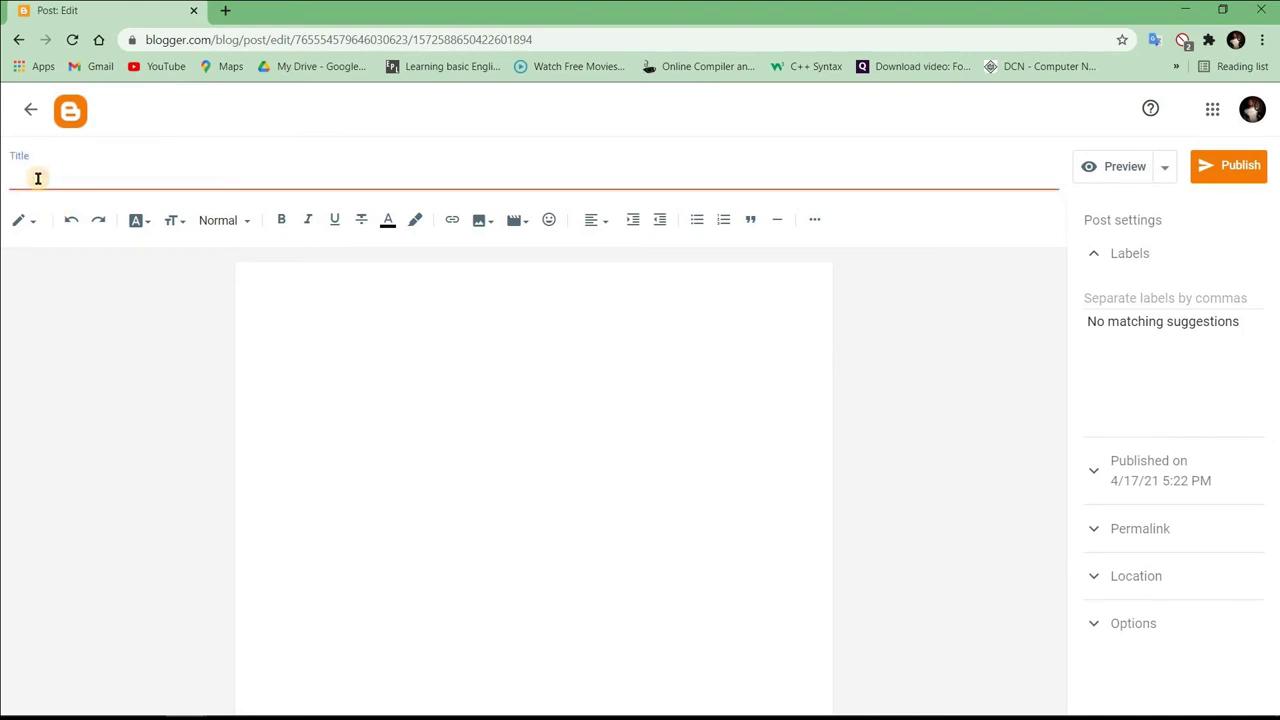
type("THIS")
key("BackSpace")
key("BackSpace")
type("U")
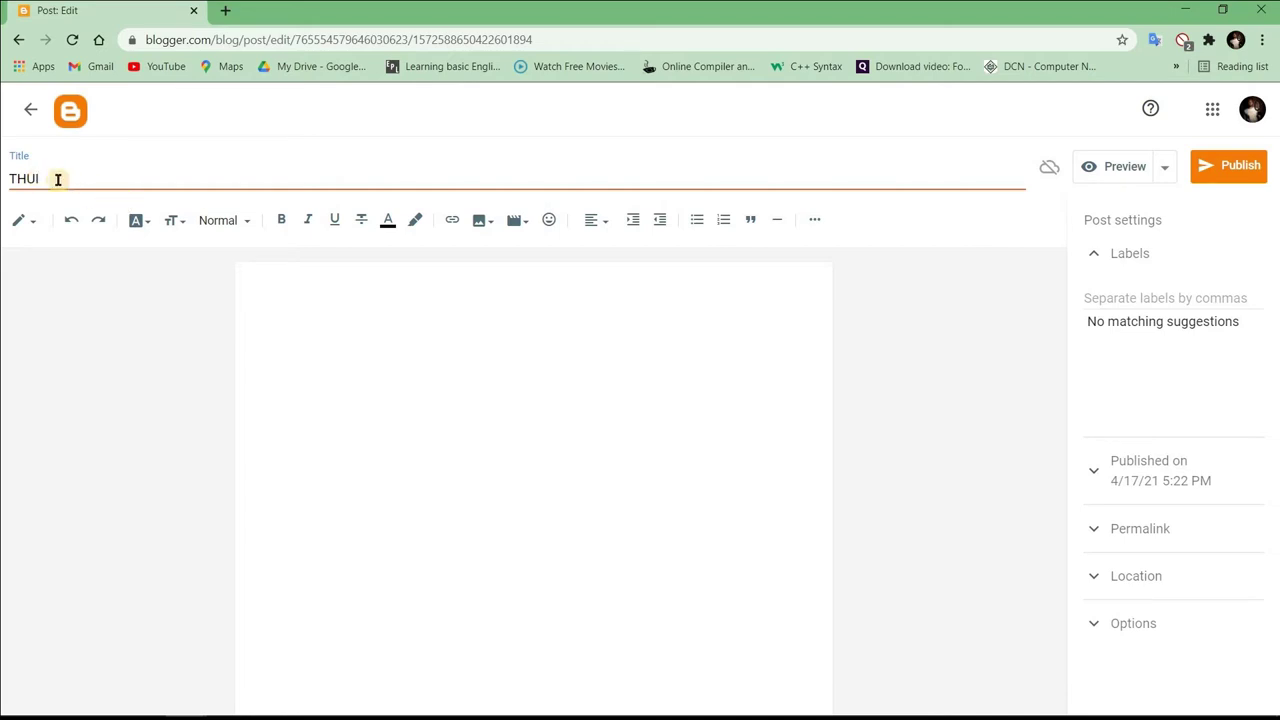
key("BackSpace")
type("G")
Write a one-line hello introducing the author by first name in the post body, and publish the post
left_click(278, 285)
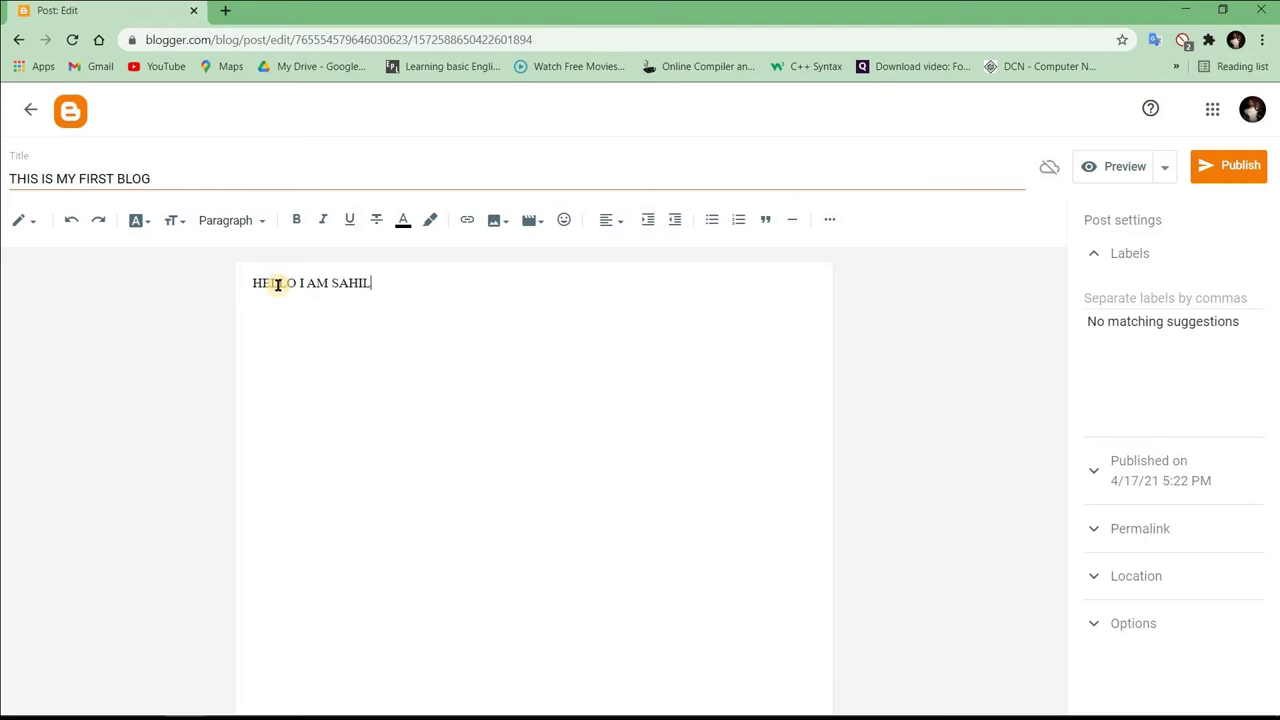
left_click(1203, 172)
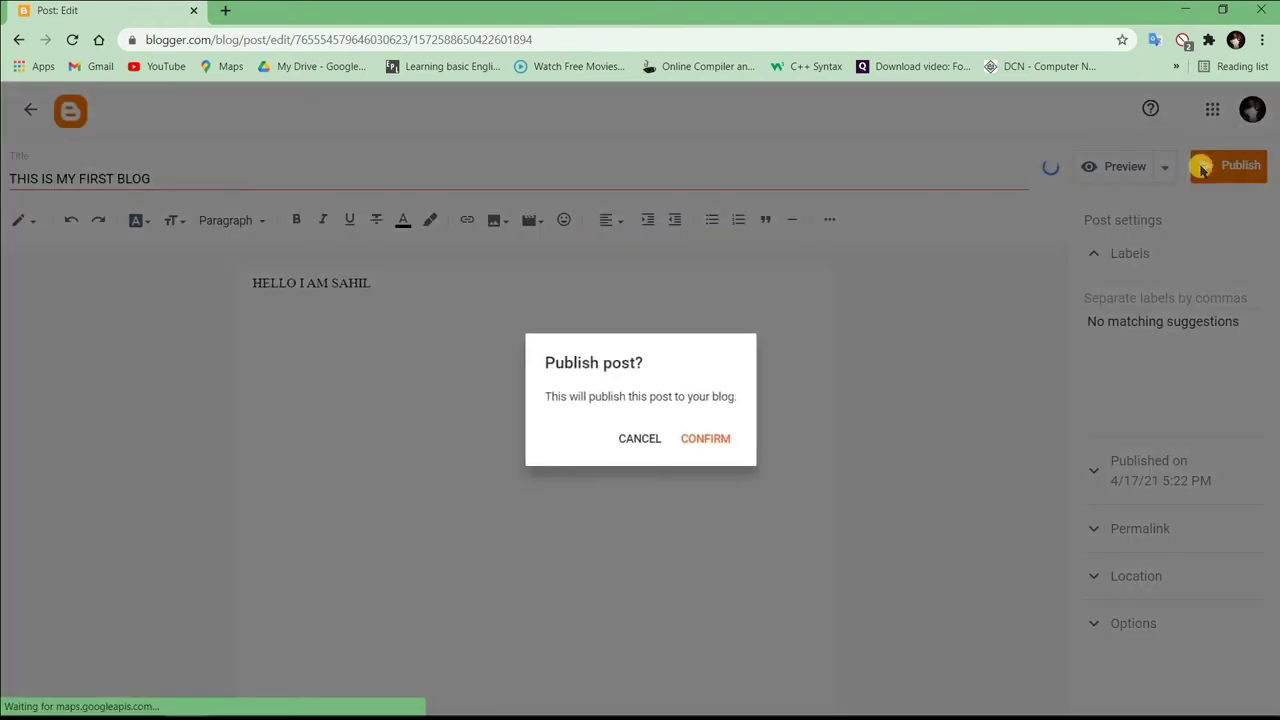
left_click(706, 440)
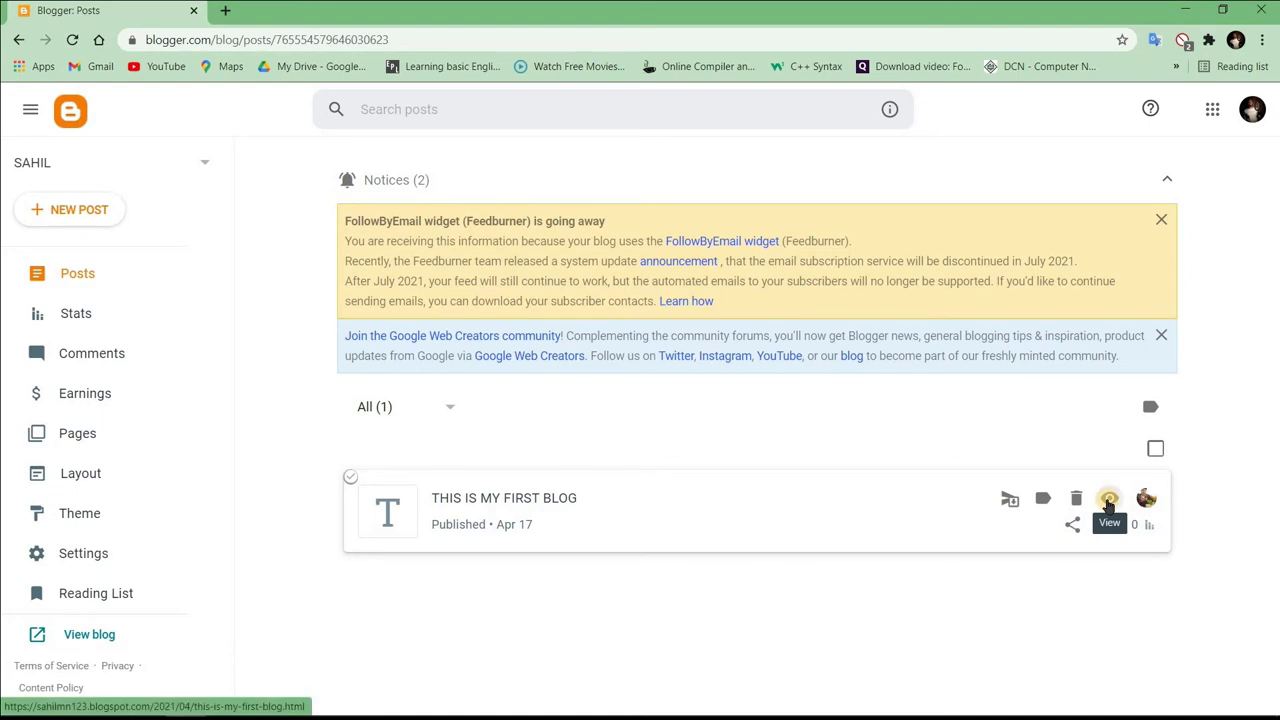
View the published post on the live blog and return to the Blogger dashboard
left_click(1108, 500)
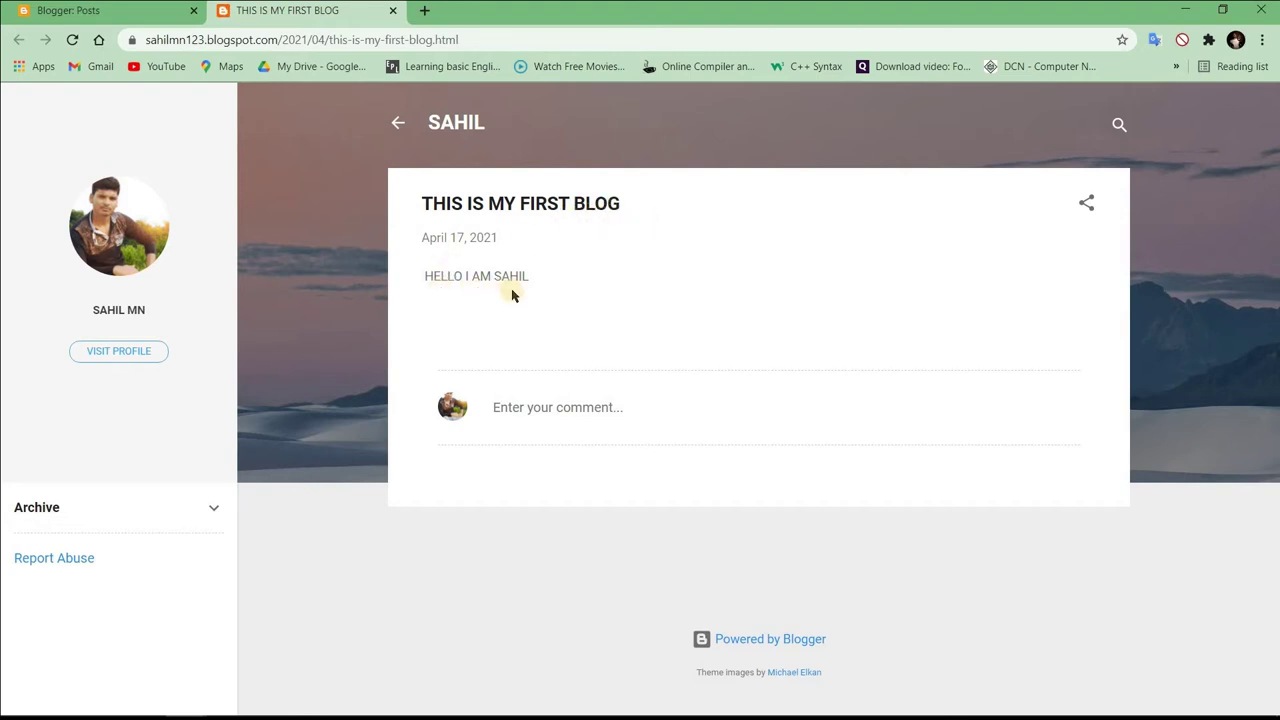
left_click(86, 11)
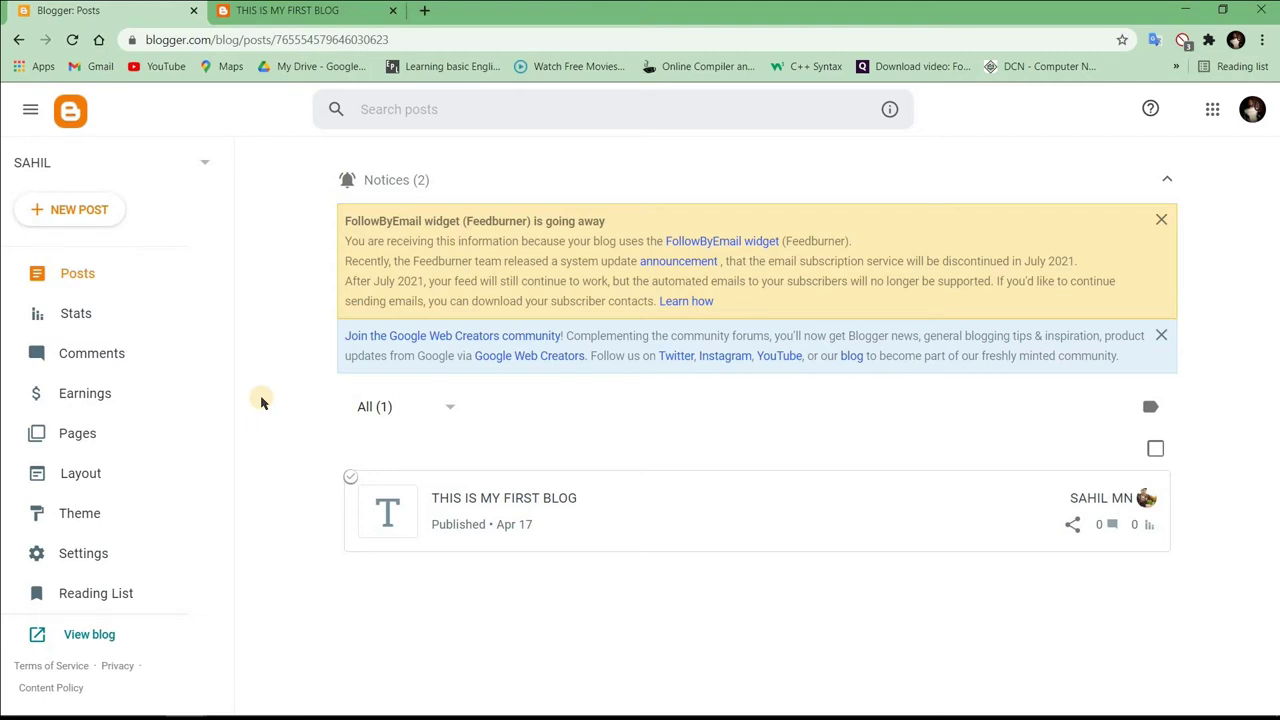
Browse the available blog themes and apply the Light variant of the Notable theme to the blog
left_click(77, 514)
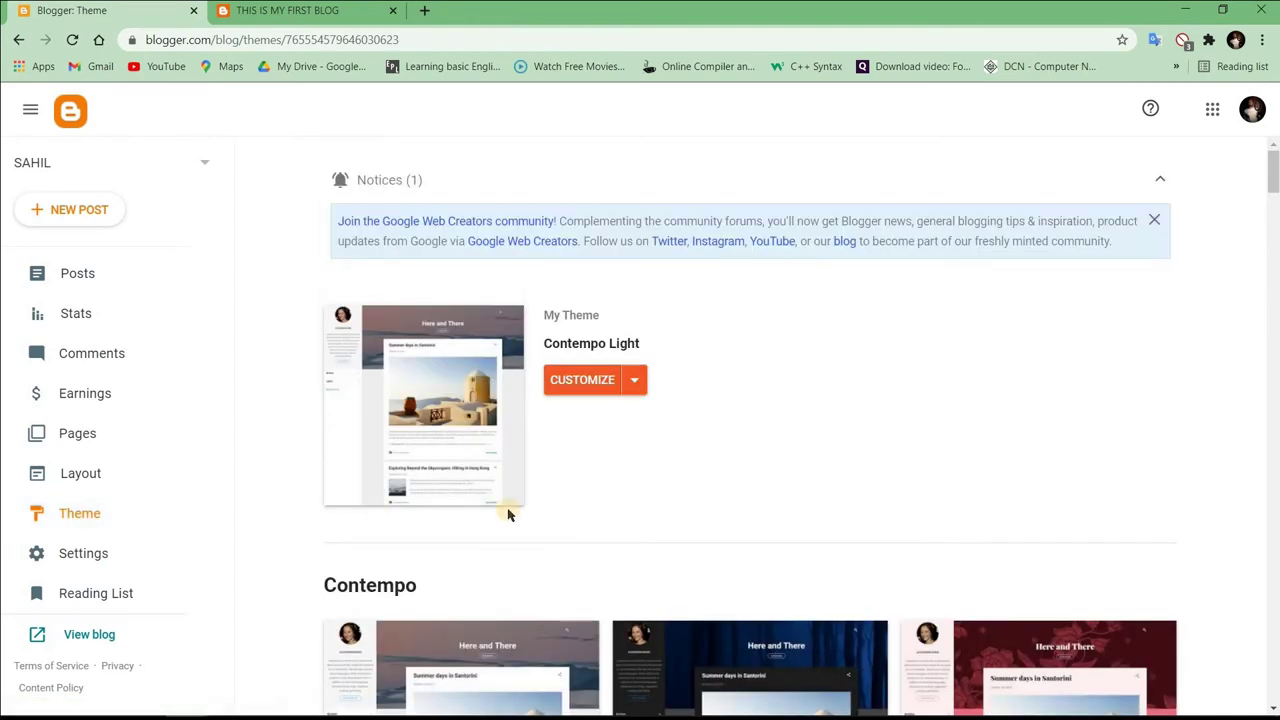
scroll(508, 514, "down", 10)
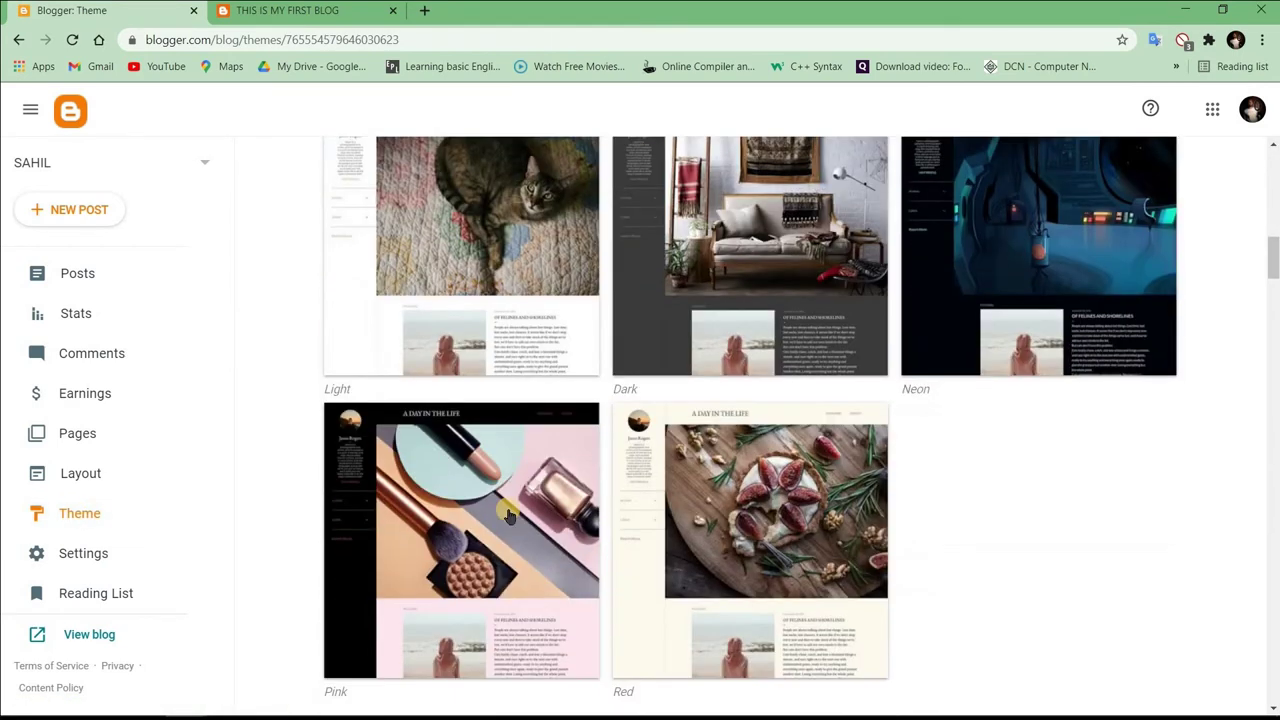
scroll(508, 514, "up", 1)
scroll(508, 514, "down", 10)
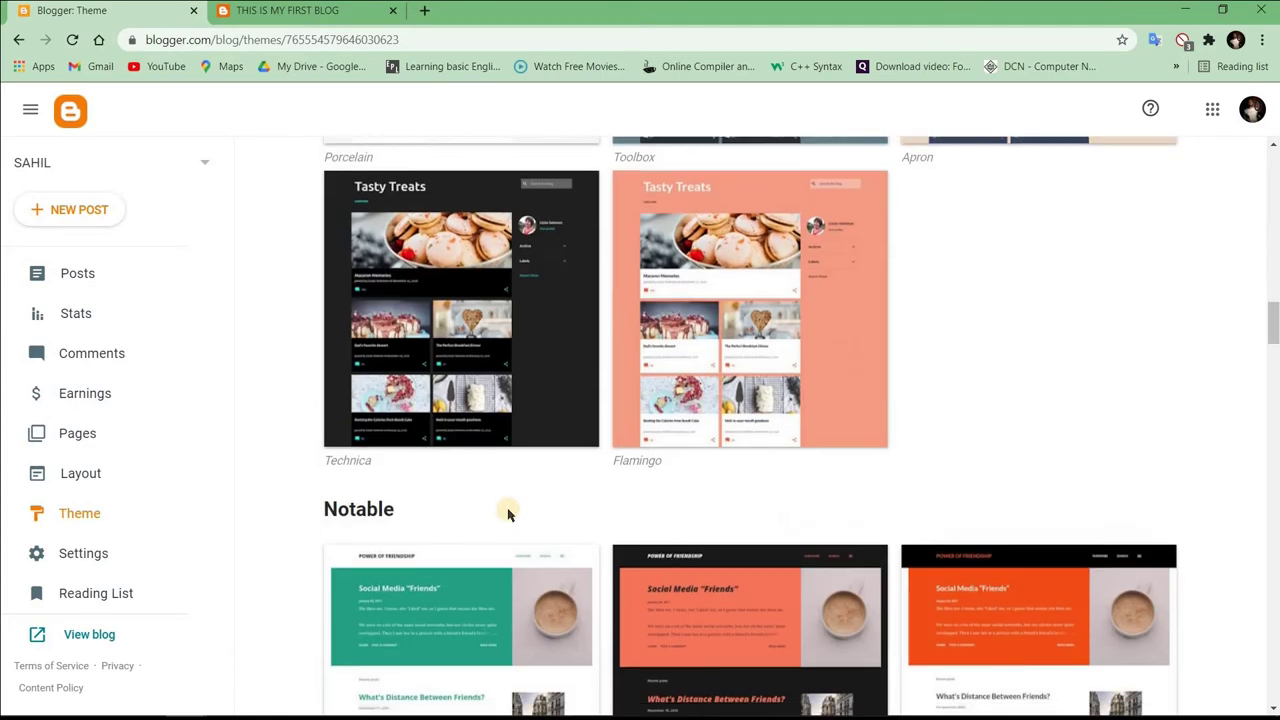
scroll(508, 514, "down", 3)
scroll(323, 246, "down", 1)
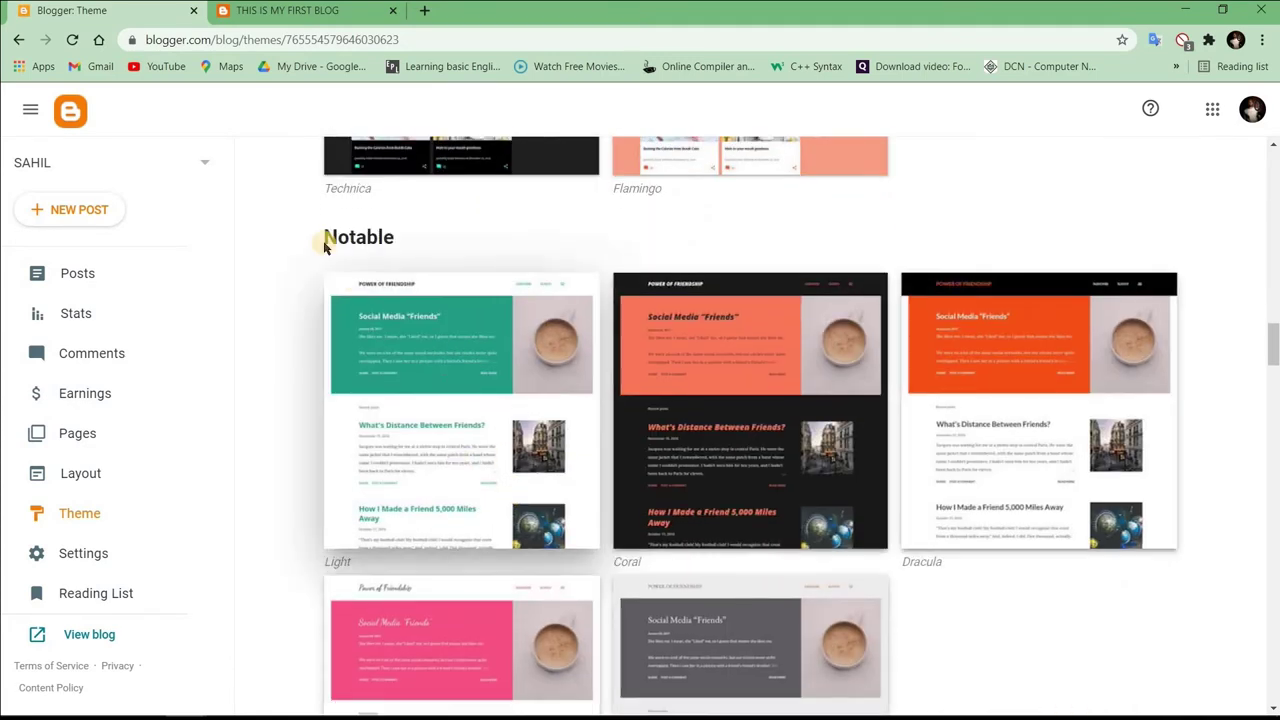
left_click(380, 290)
left_click(520, 680)
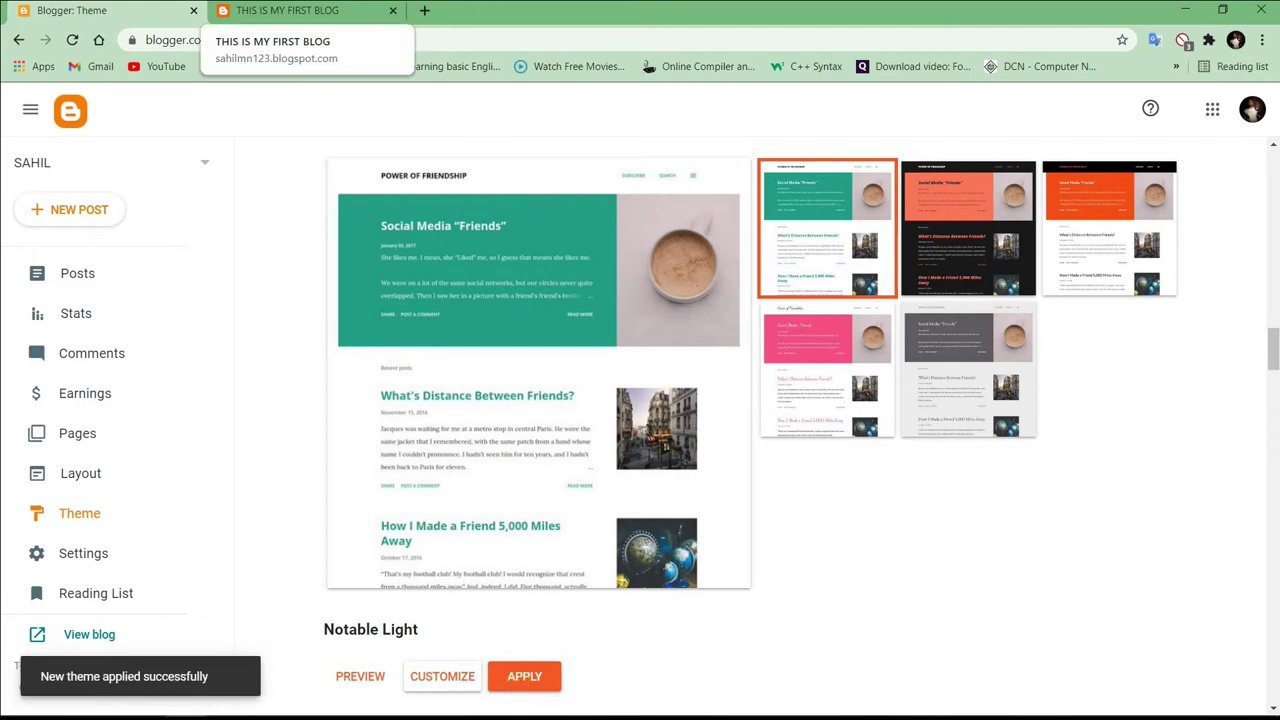
Reload the published post on the live blog to check the new theme, and open and close its side menu
left_click(290, 10)
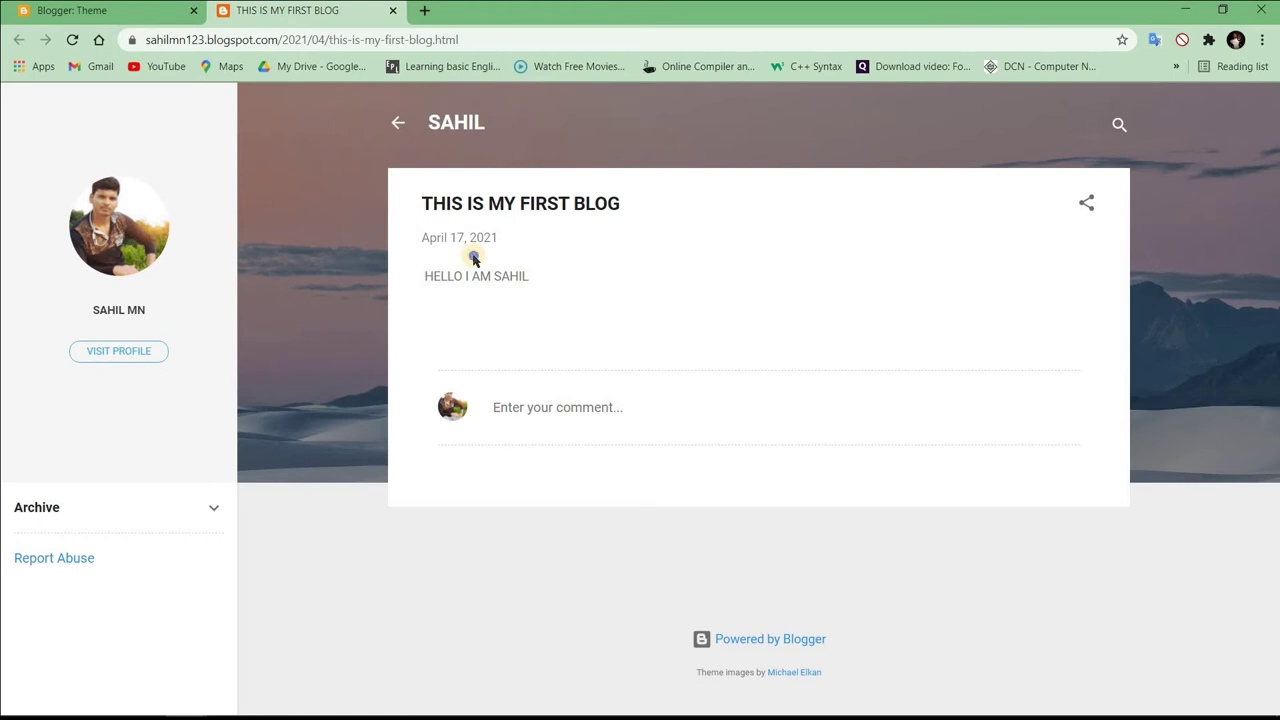
right_click(474, 258)
left_click(73, 45)
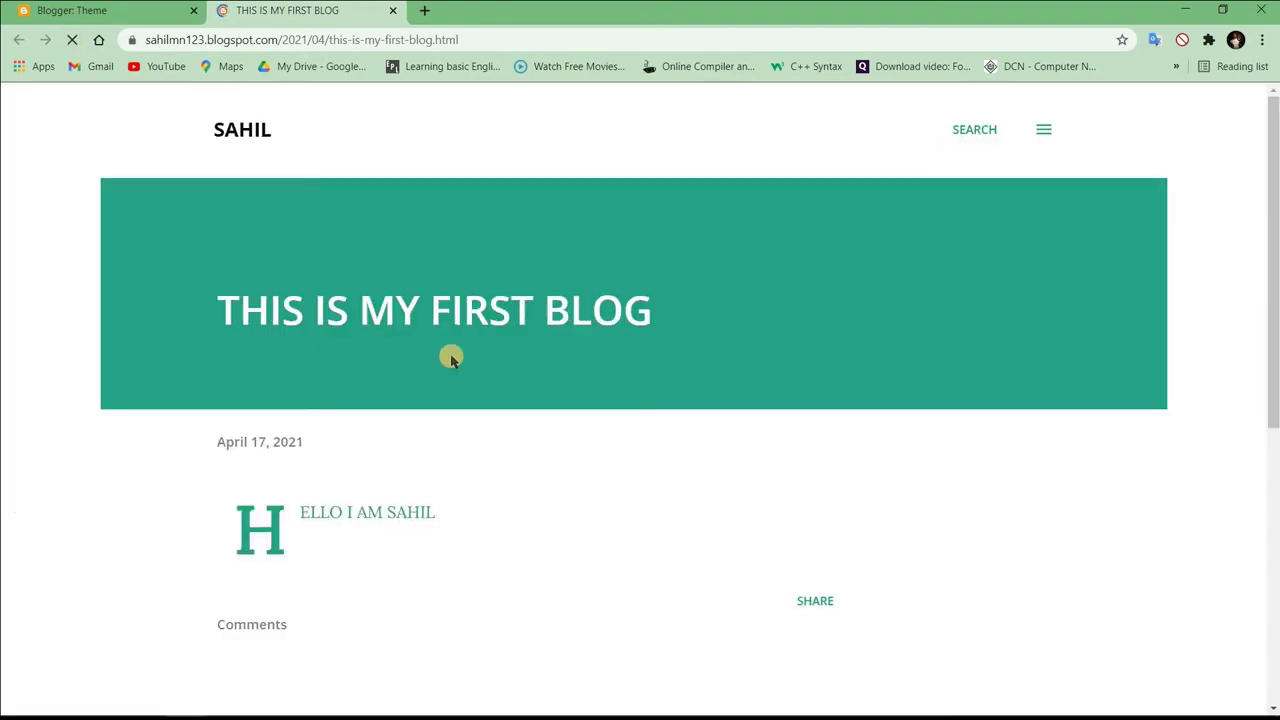
scroll(463, 526, "down", 3)
scroll(463, 526, "up", 3)
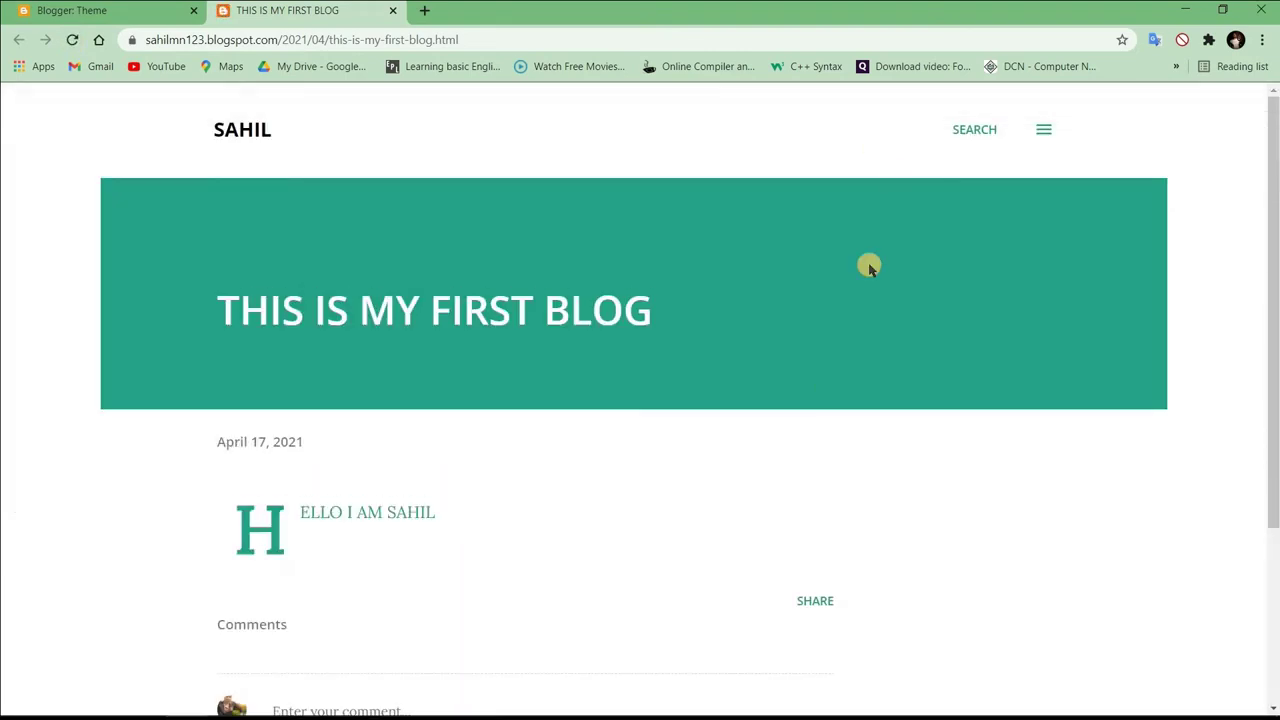
left_click(1043, 131)
left_click(957, 318)
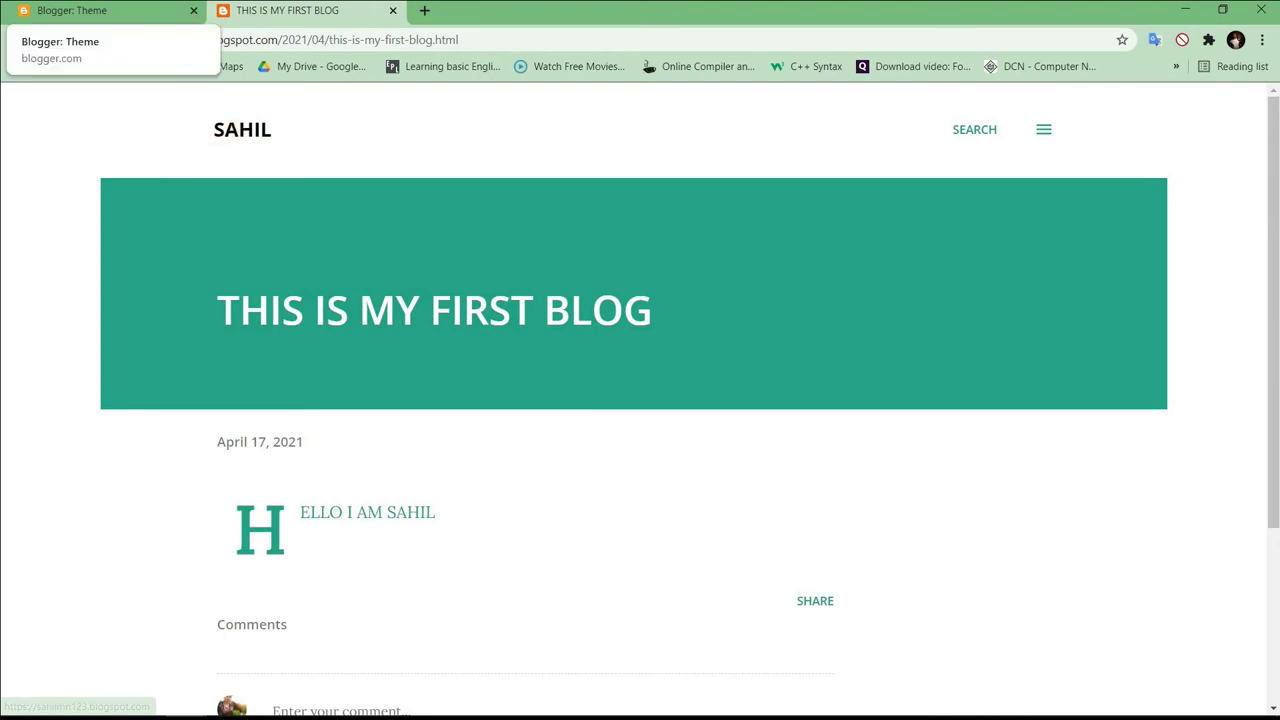
Return to the Blogger theme page, start customizing the Notable Light theme and show its advanced settings
left_click(66, 10)
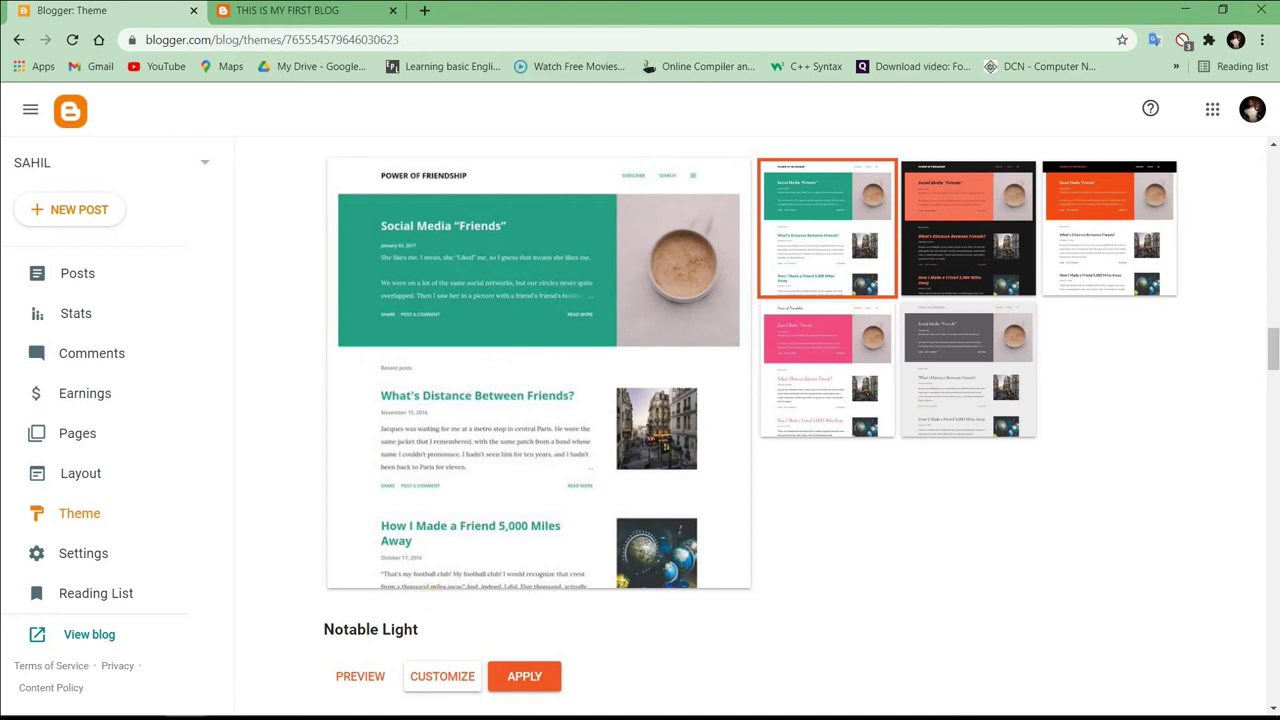
key("Escape")
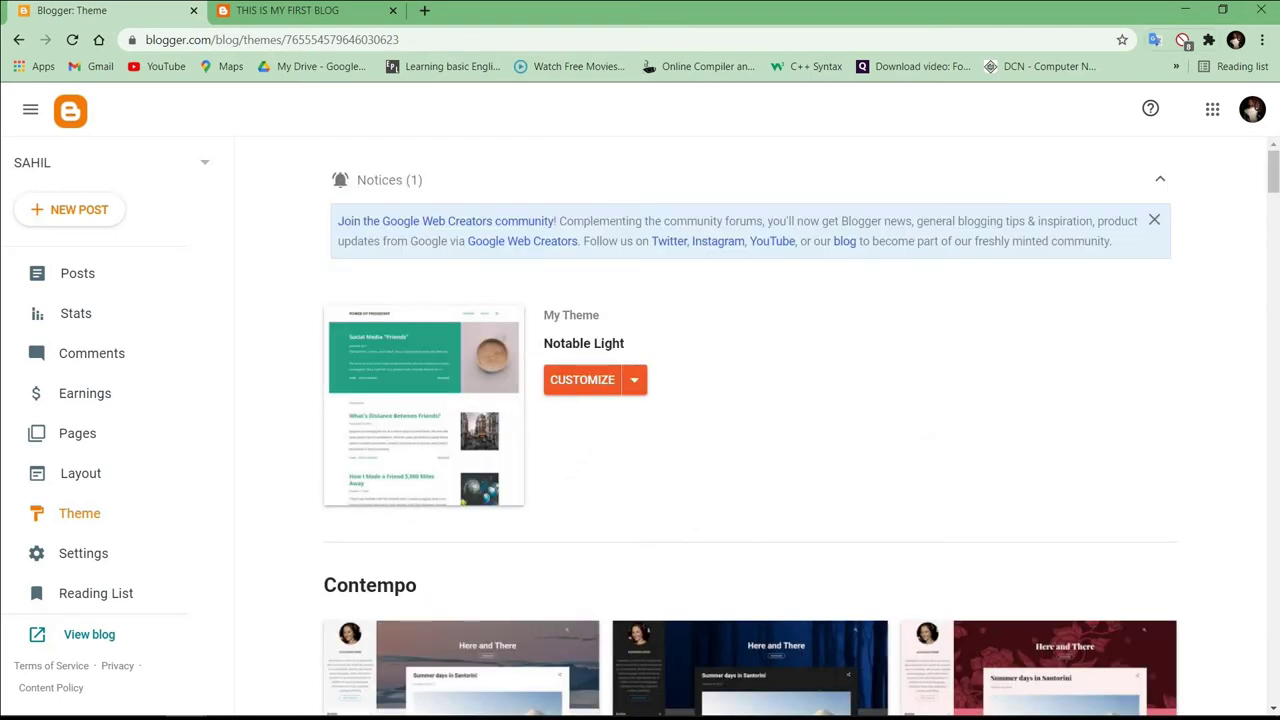
left_click(590, 380)
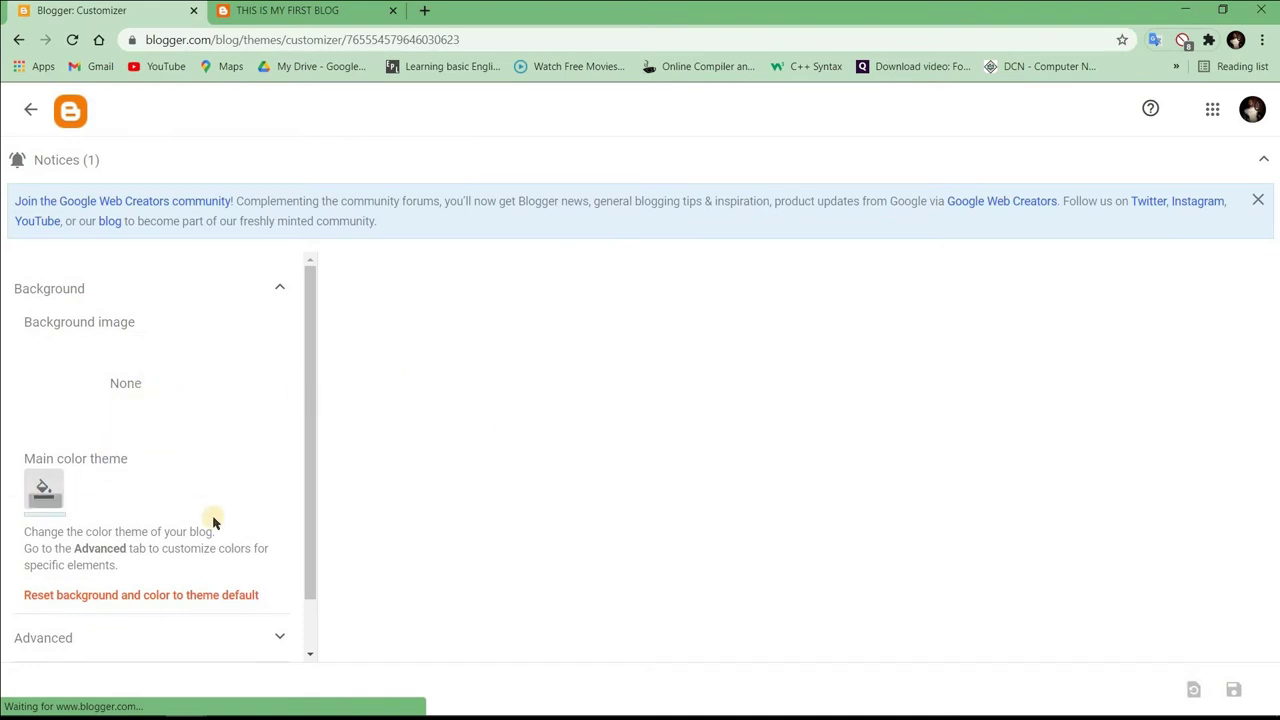
scroll(213, 521, "down", 1)
left_click(285, 571)
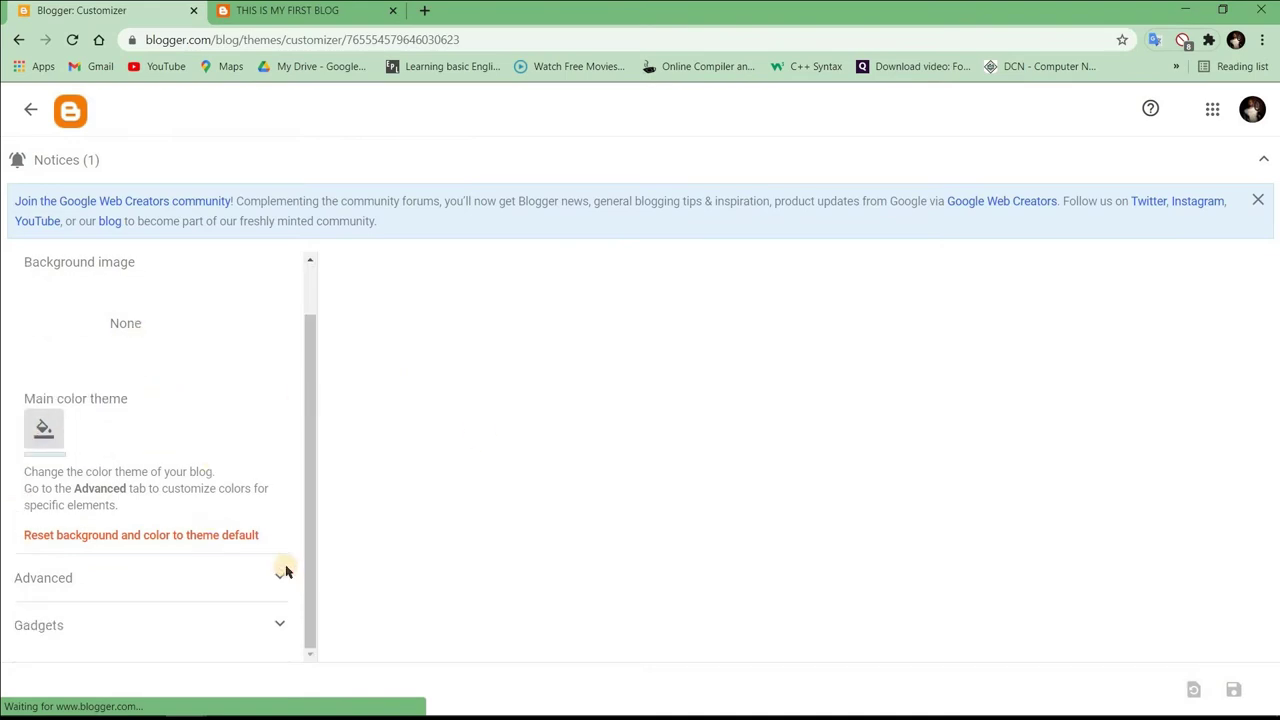
scroll(206, 597, "down", 5)
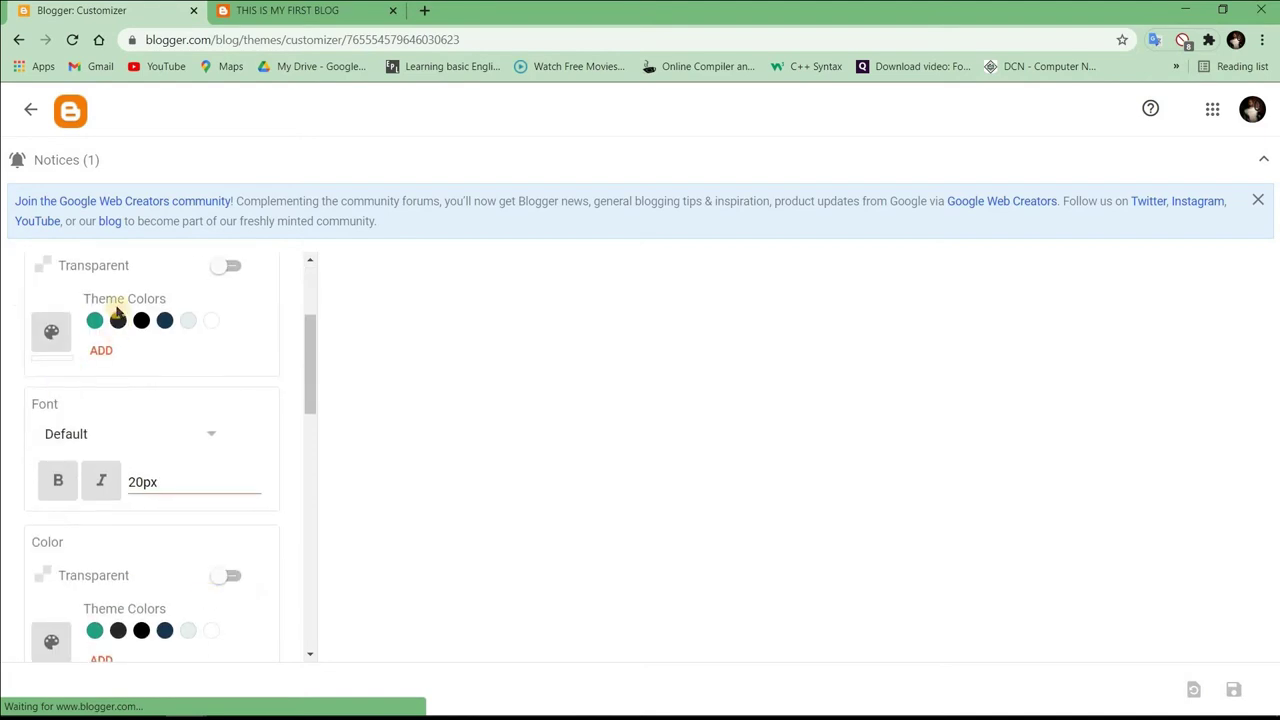
scroll(112, 312, "up", 1)
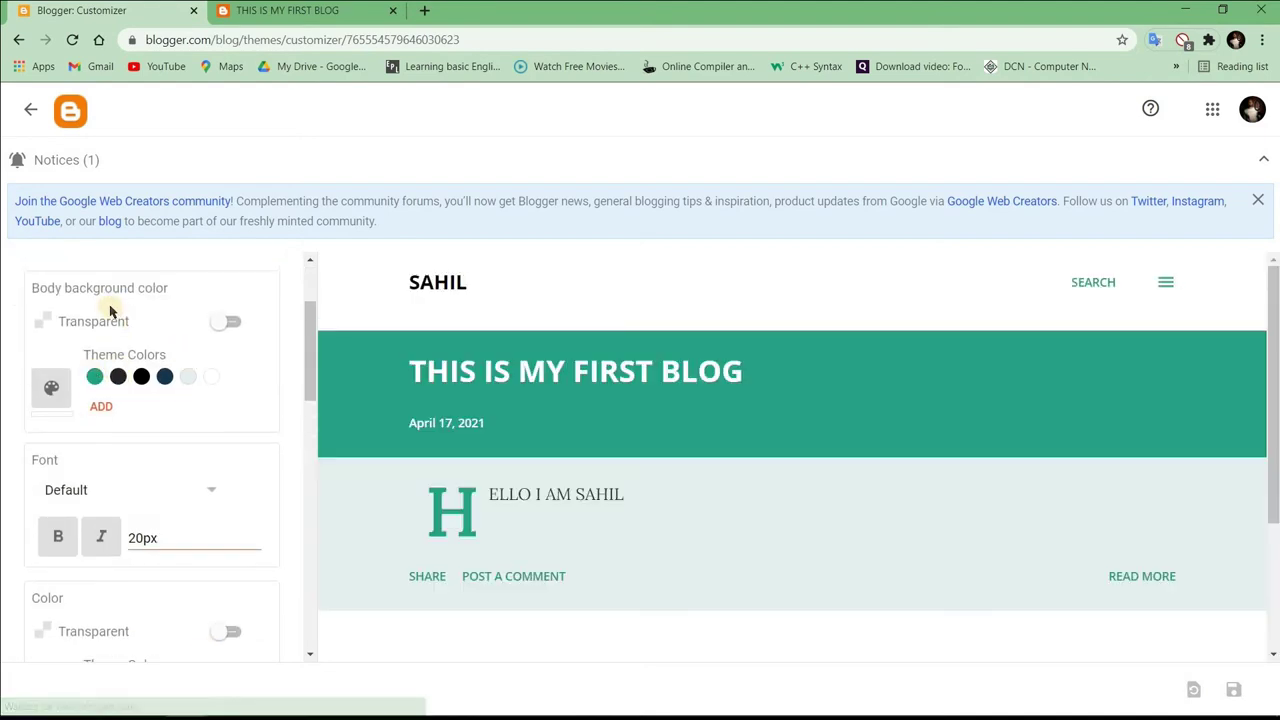
scroll(215, 325, "up", 2)
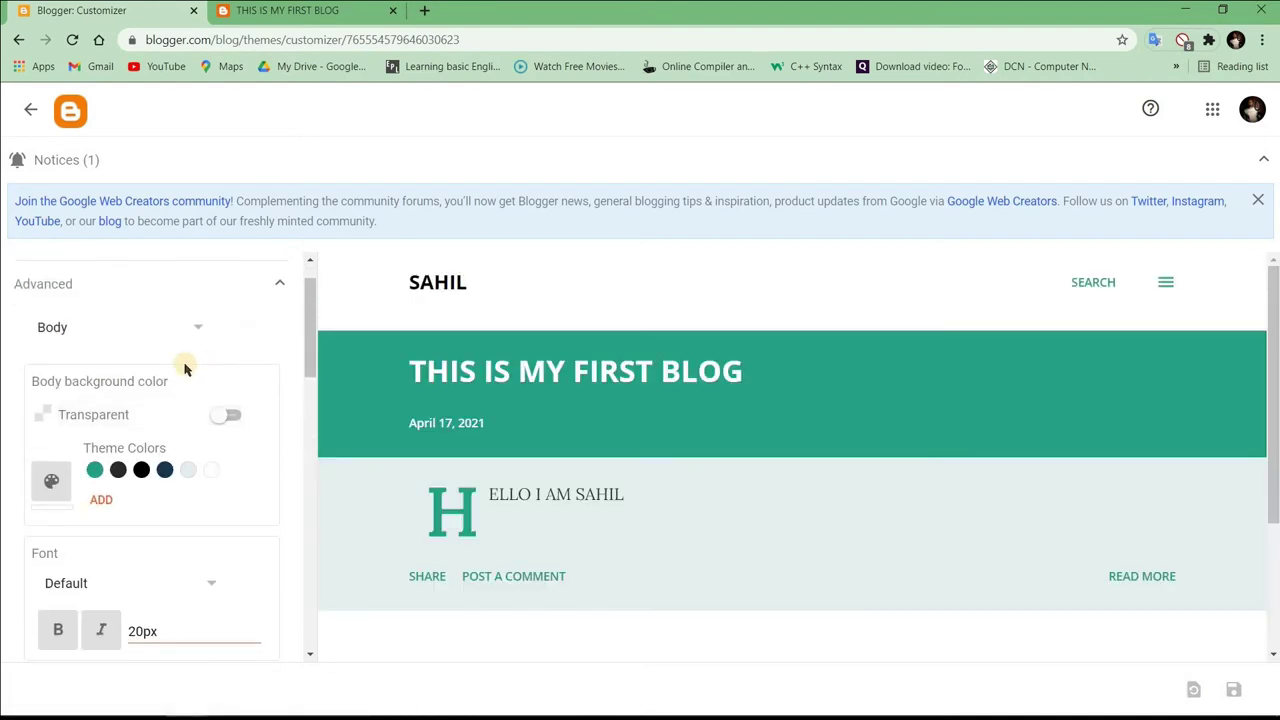
scroll(184, 369, "up", 1)
For the Header element, try dark blue, green and white backgrounds, then set the background color to the light grey theme color
left_click(92, 384)
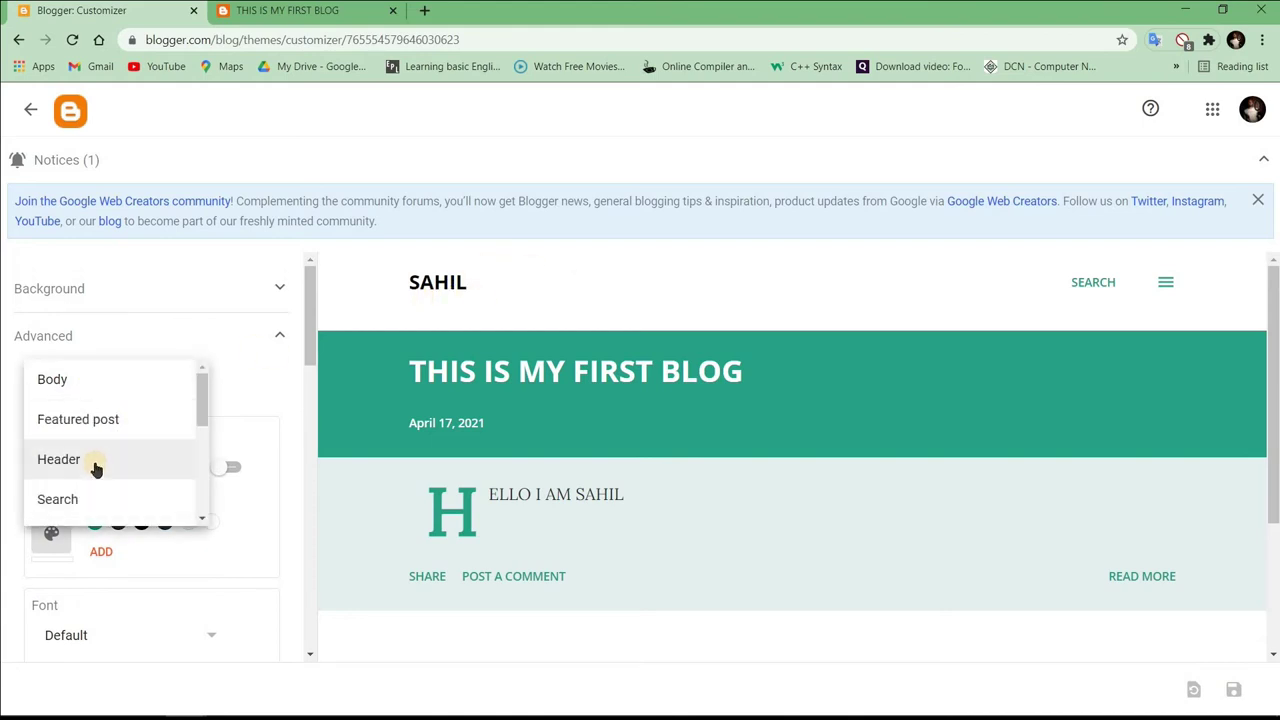
left_click(50, 459)
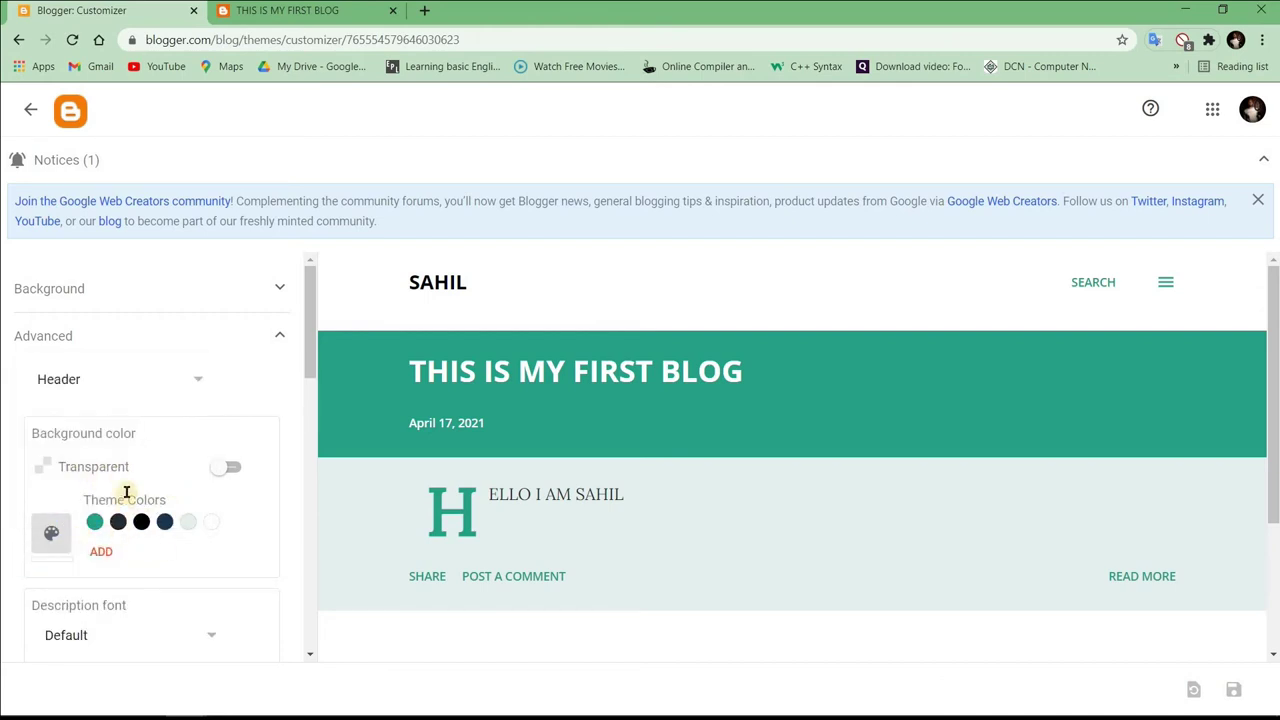
scroll(127, 492, "down", 1)
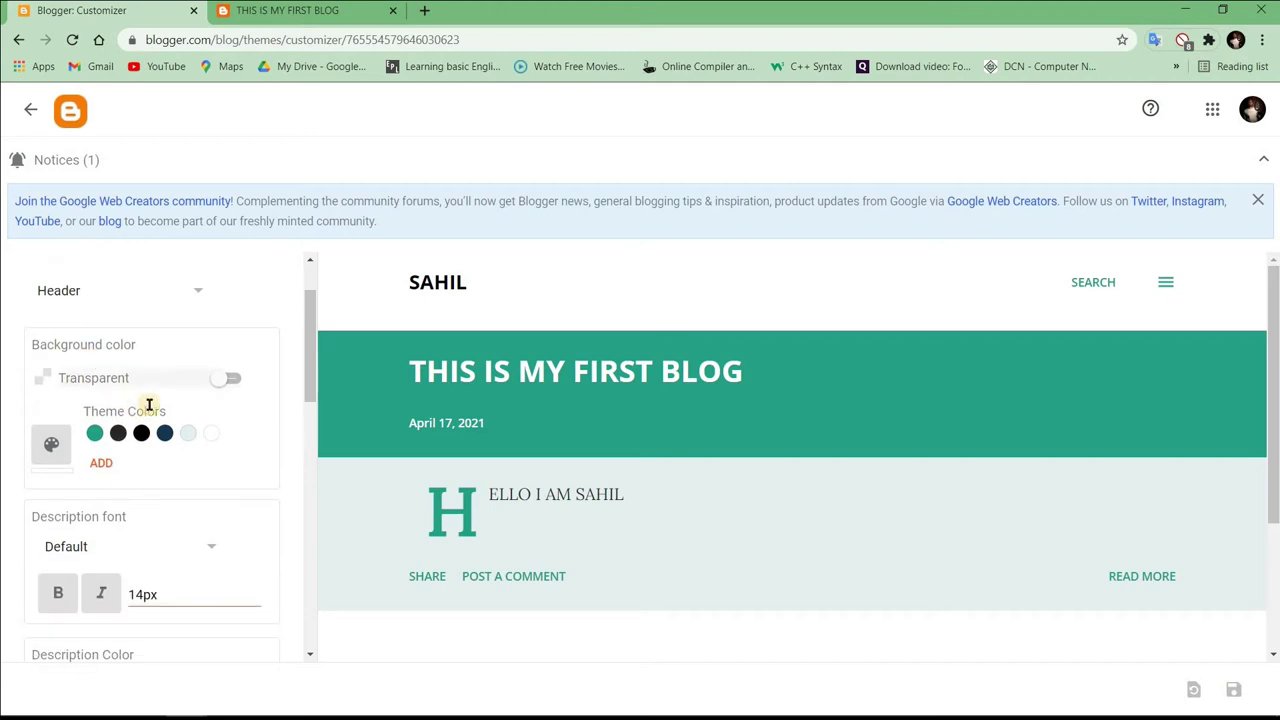
left_click(165, 433)
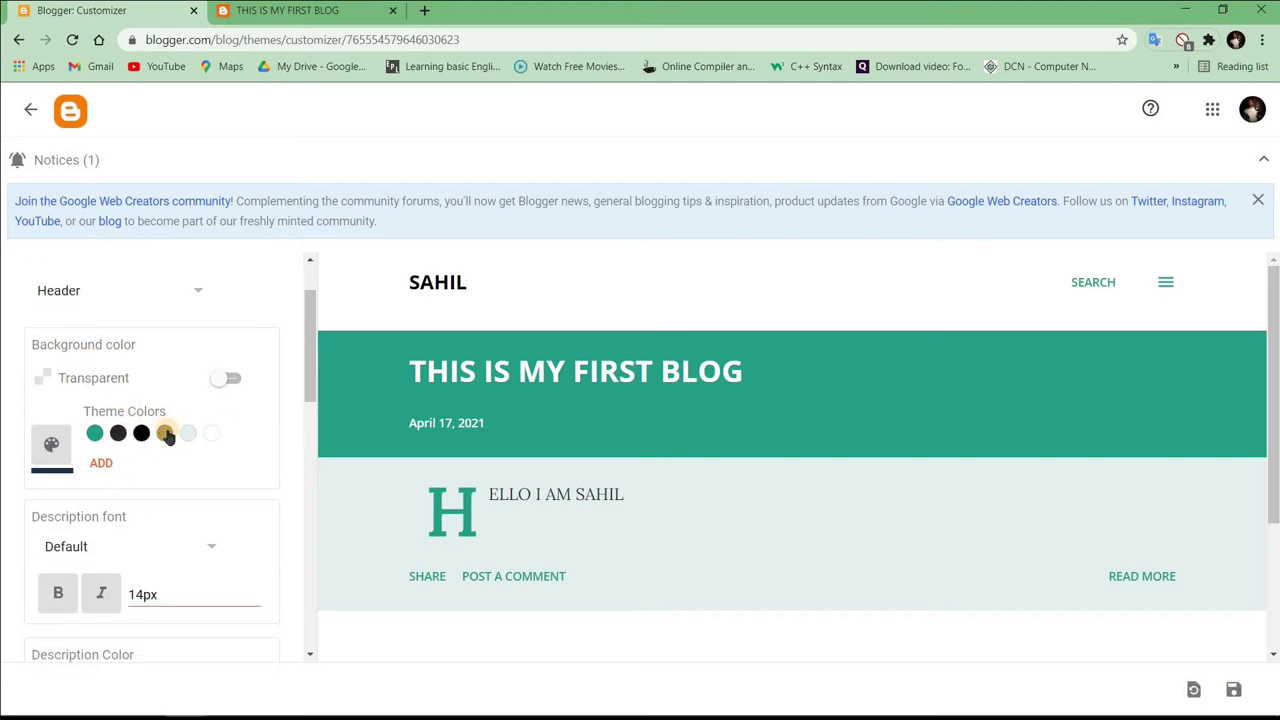
left_click(94, 433)
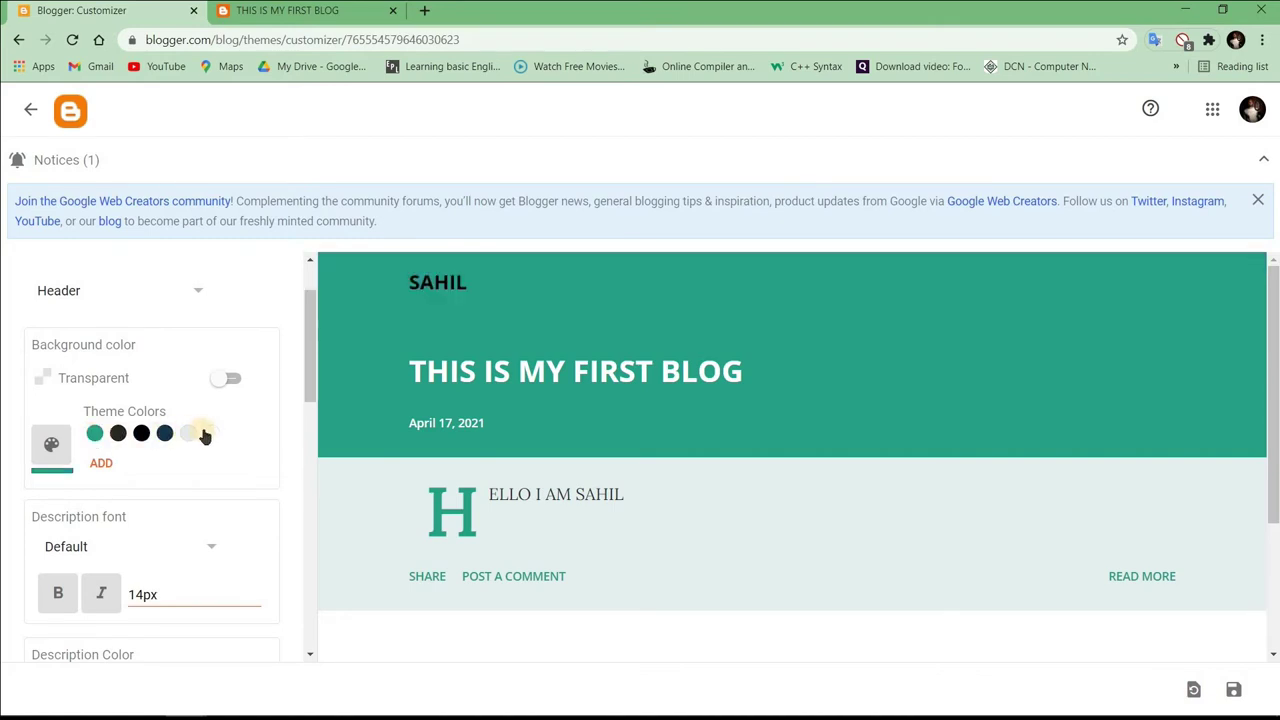
left_click(211, 434)
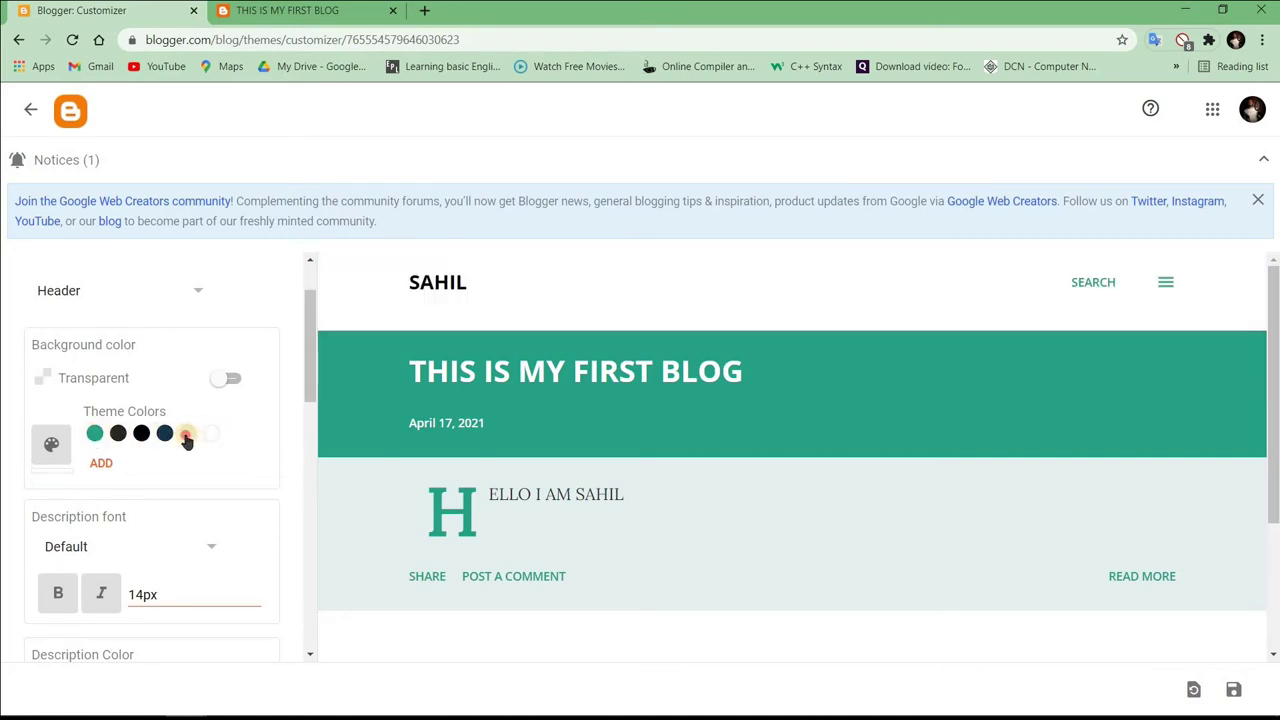
left_click(187, 434)
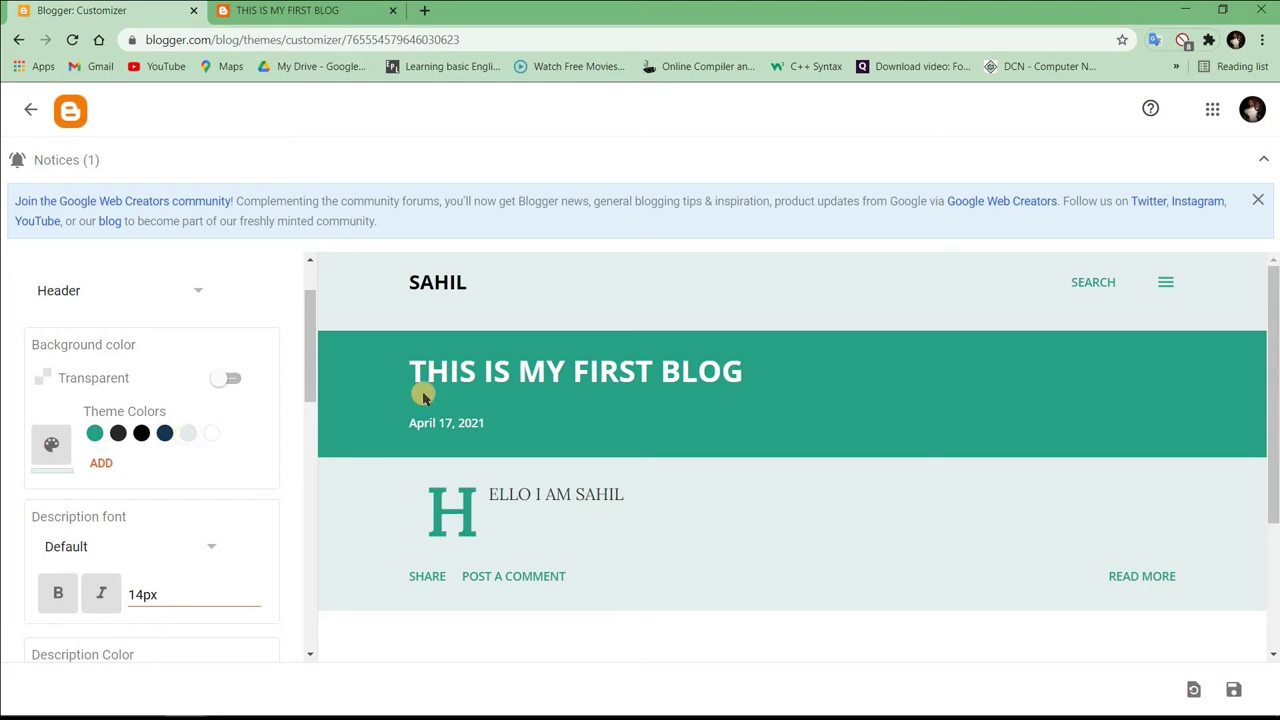
Set the header's description font size to 25px and look through the header's page list and text color settings
scroll(163, 548, "down", 1)
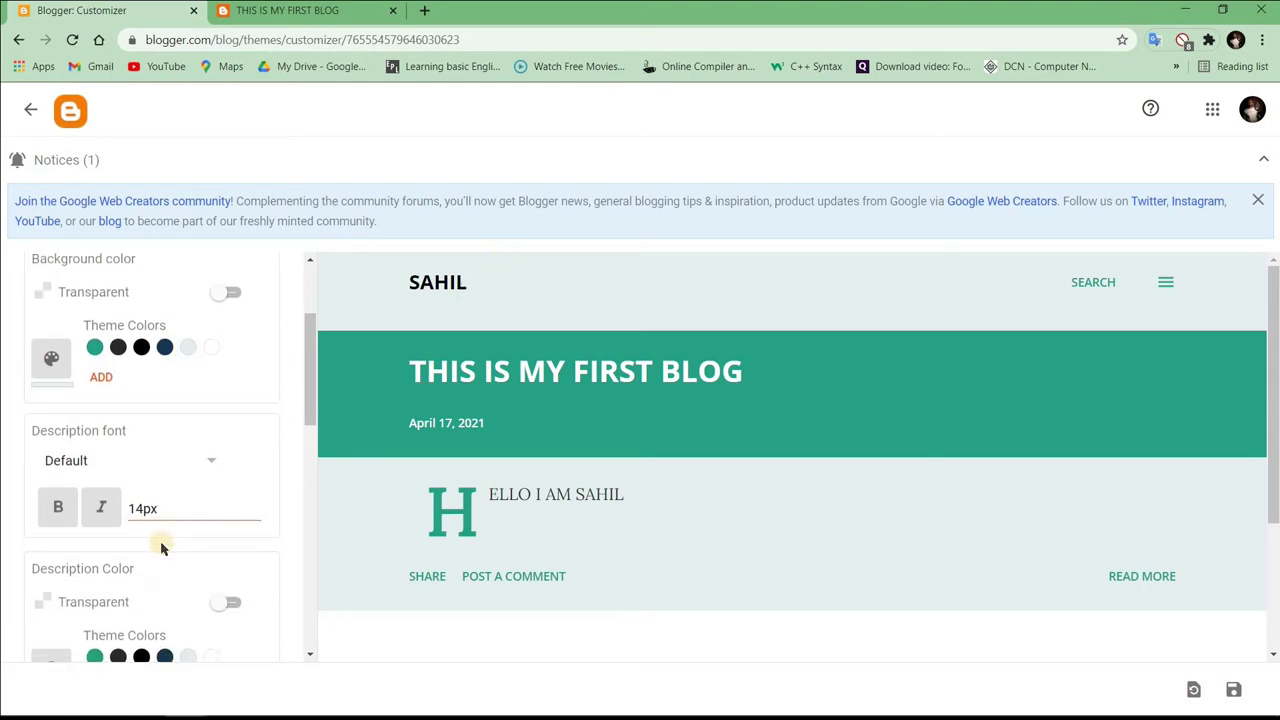
scroll(166, 511, "down", 1)
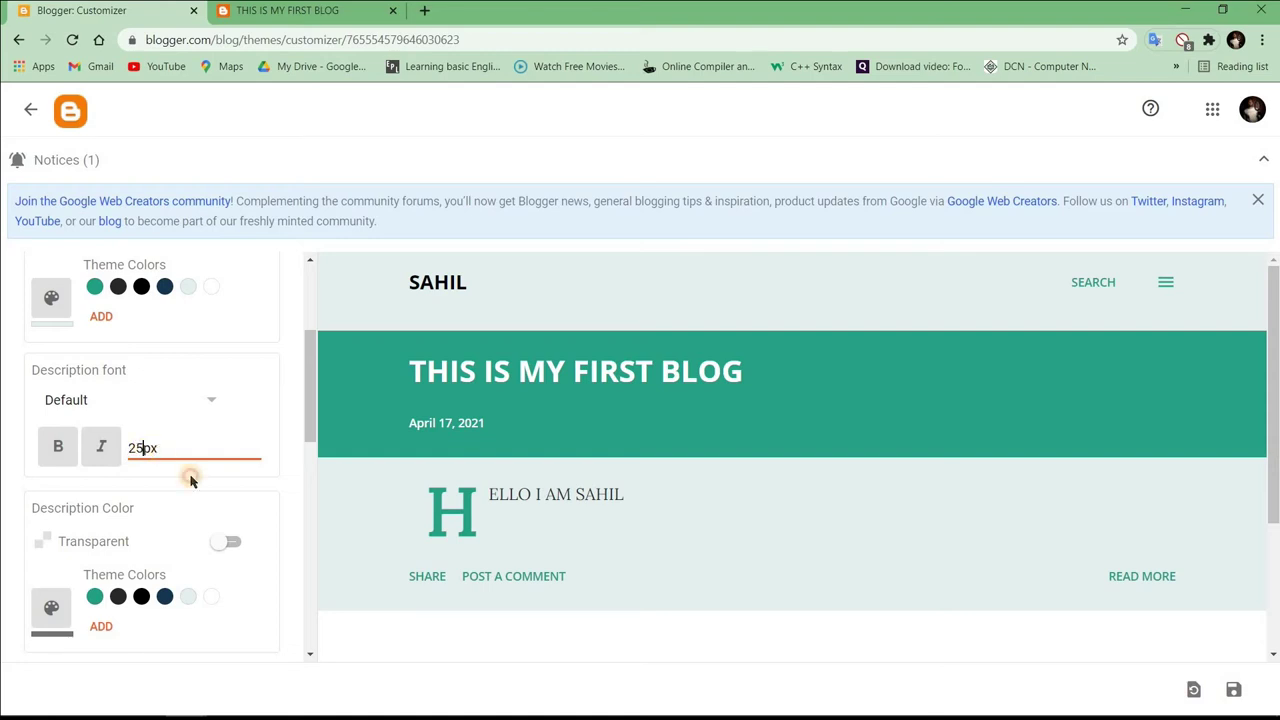
scroll(180, 491, "down", 2)
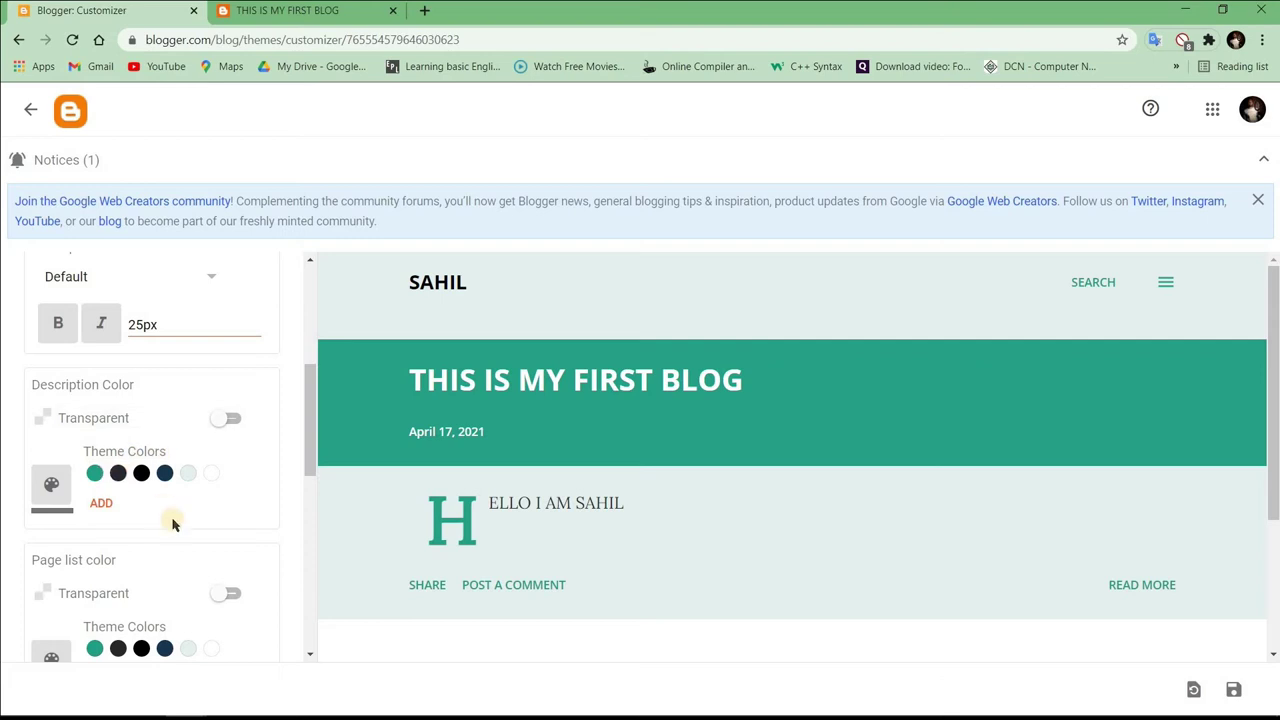
scroll(172, 523, "down", 3)
scroll(102, 533, "down", 3)
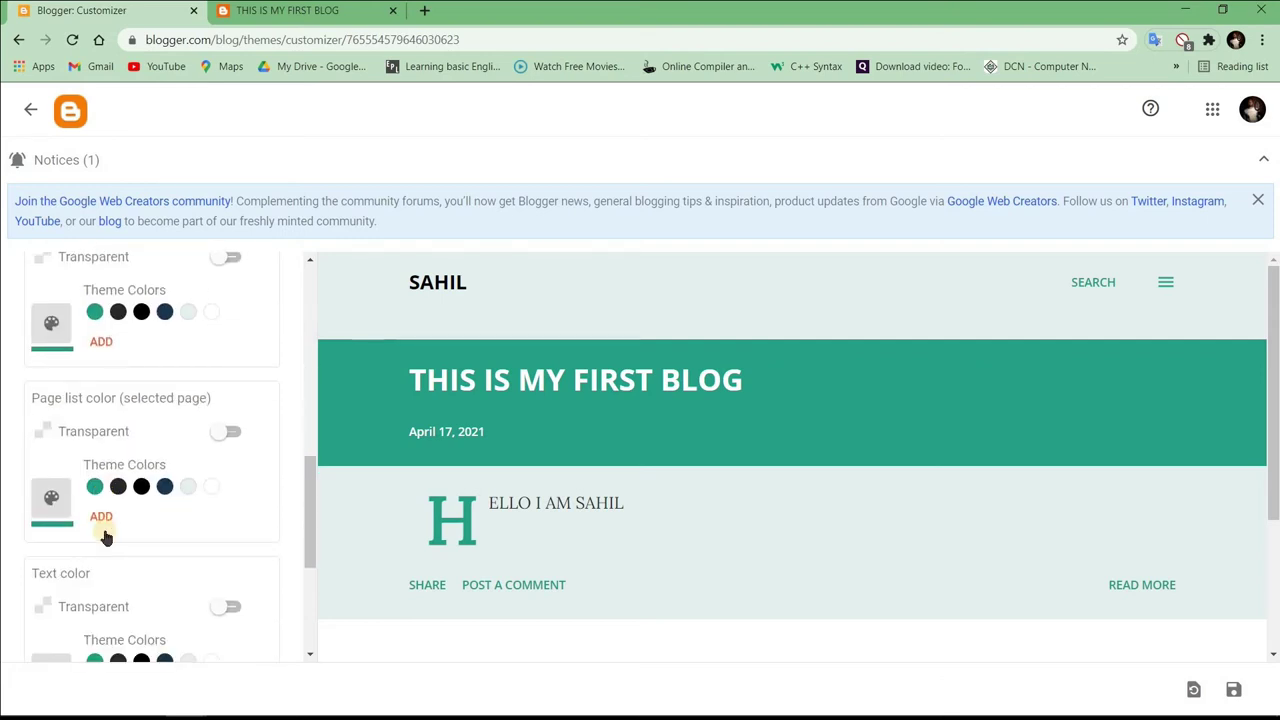
scroll(104, 533, "down", 3)
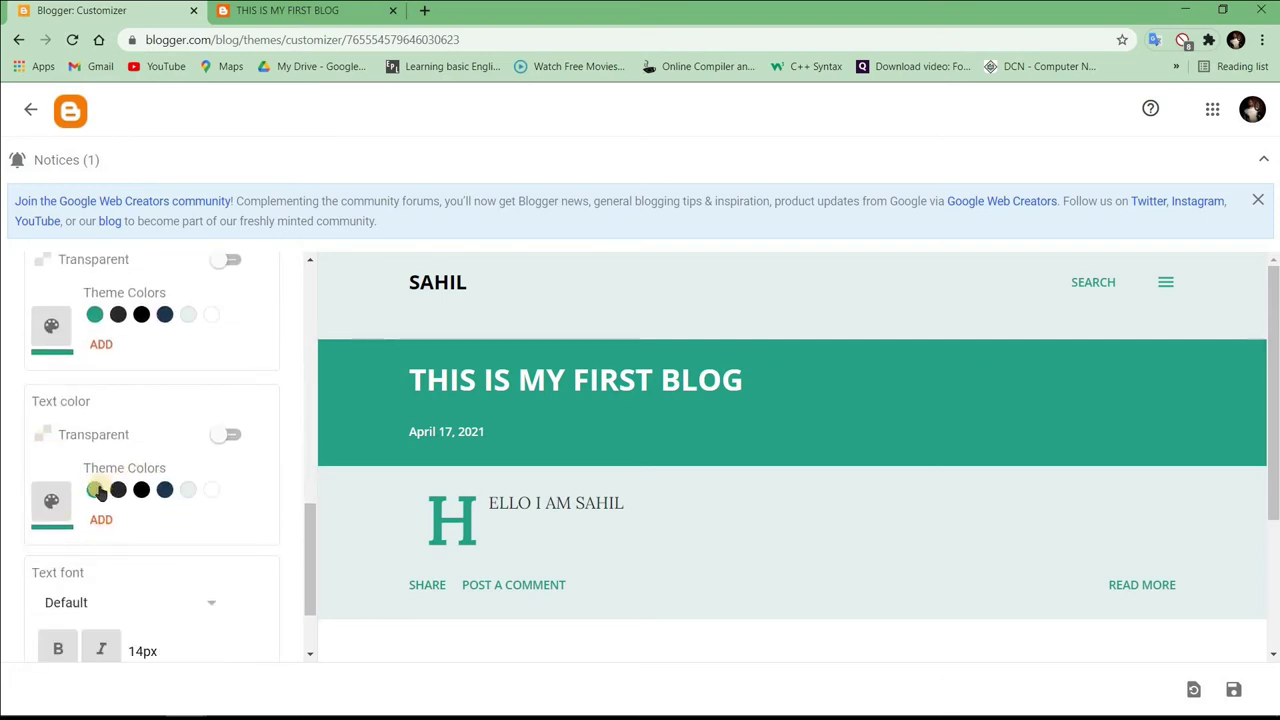